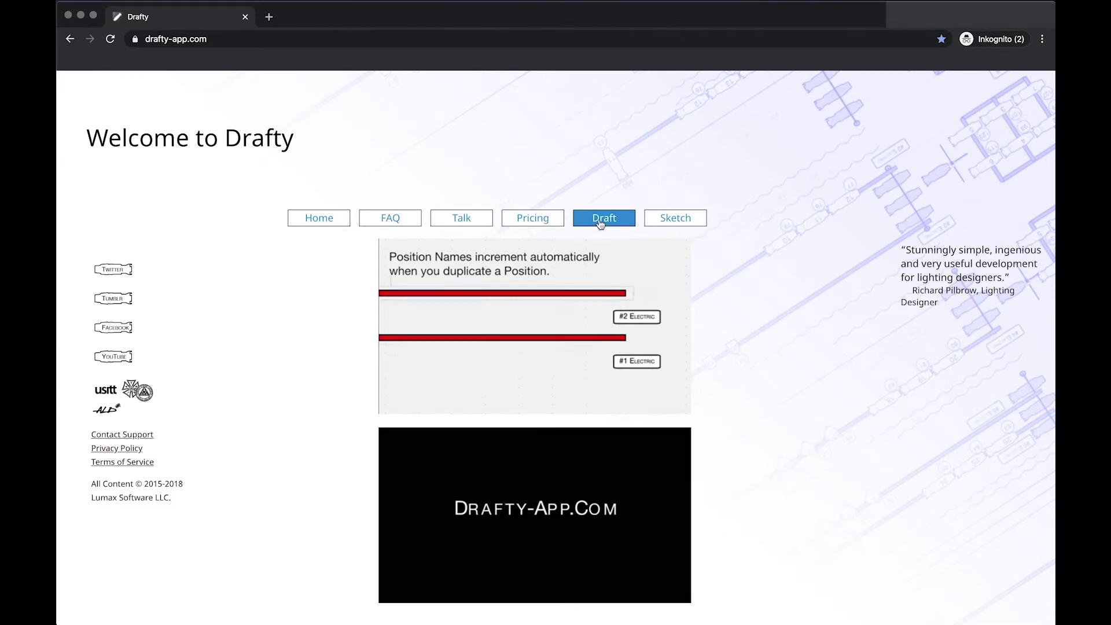
Sign in to Drafty with a Google account to load the blank Drafting Table plot.
click(600, 223)
click(423, 251)
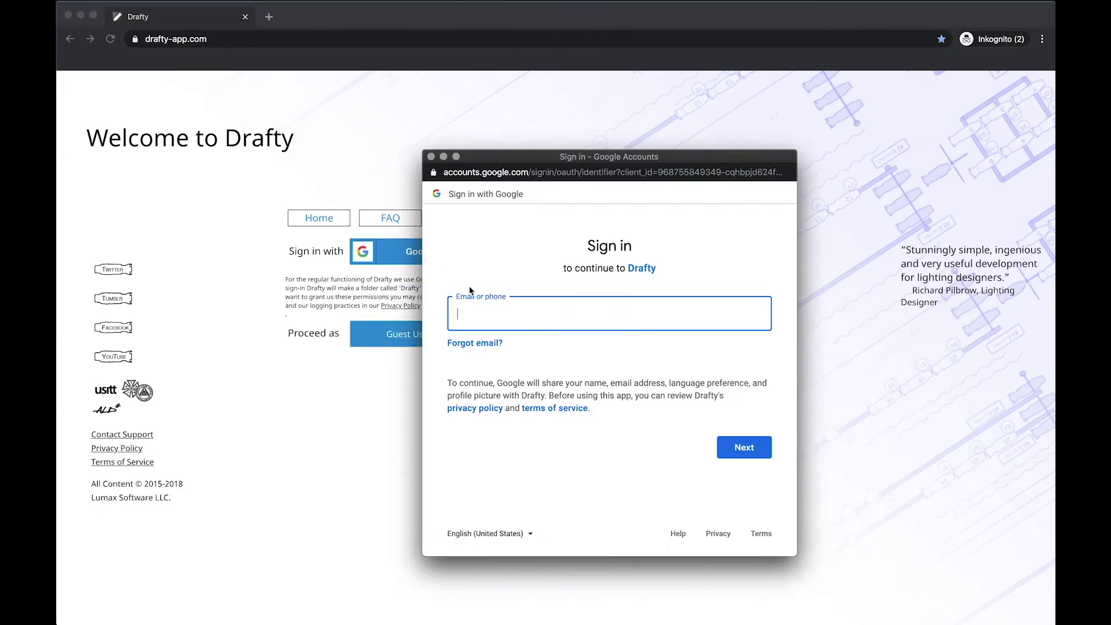
text(drafty.help)
key(Return)
text(********)
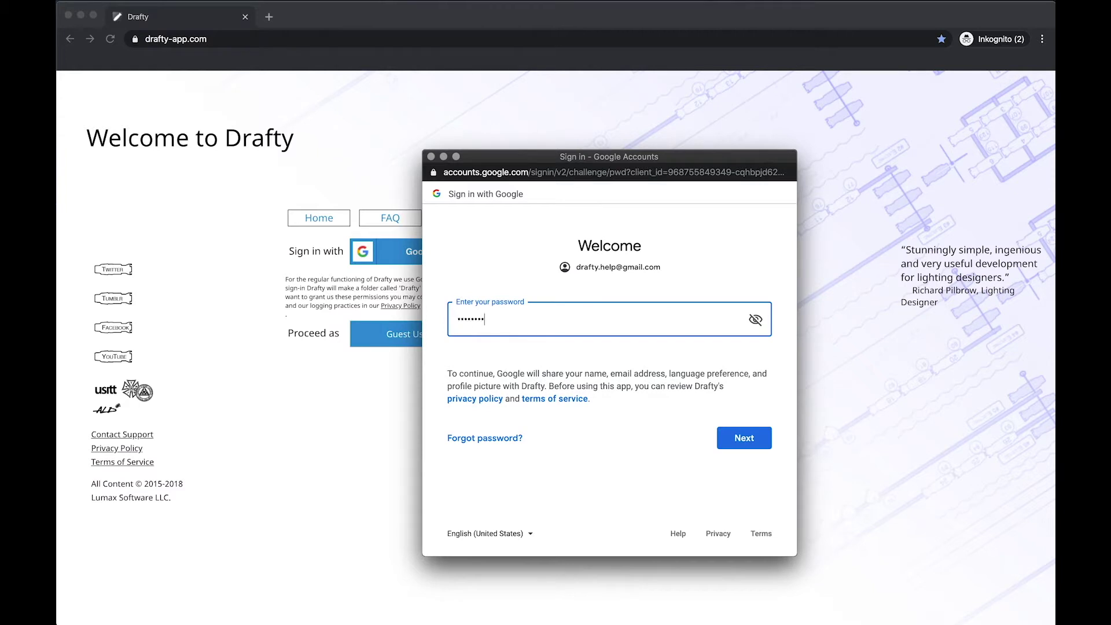
key(Return)
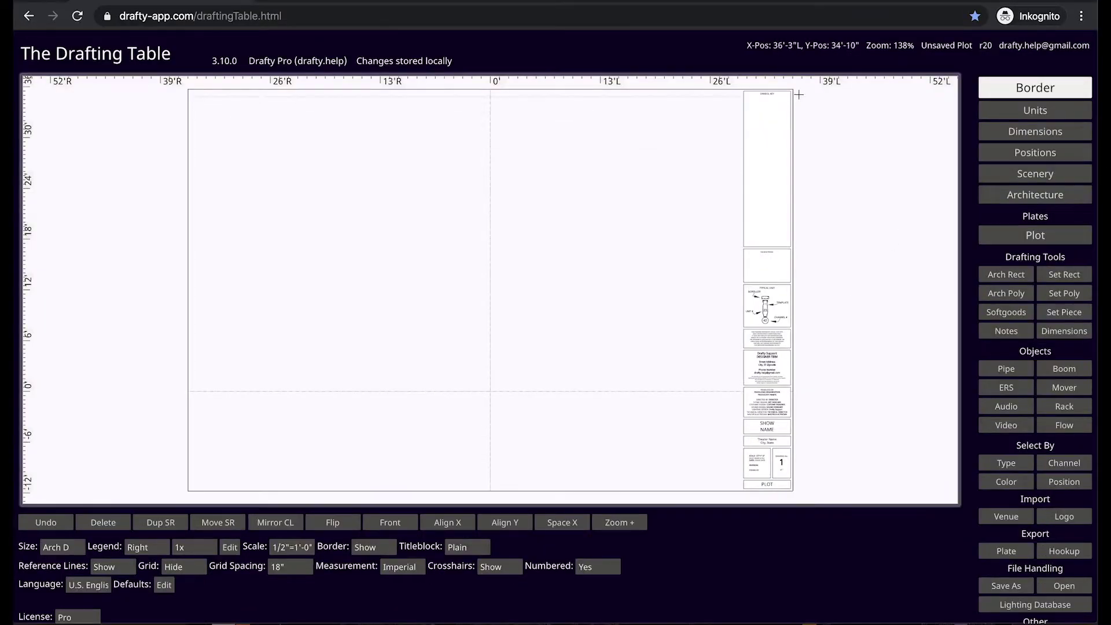
Zoom toward the symbol key and add a Source-4 36° 575w light with the L shortcut.
scroll(801, 90, up, 5)
drag(800, 90, 919, 114)
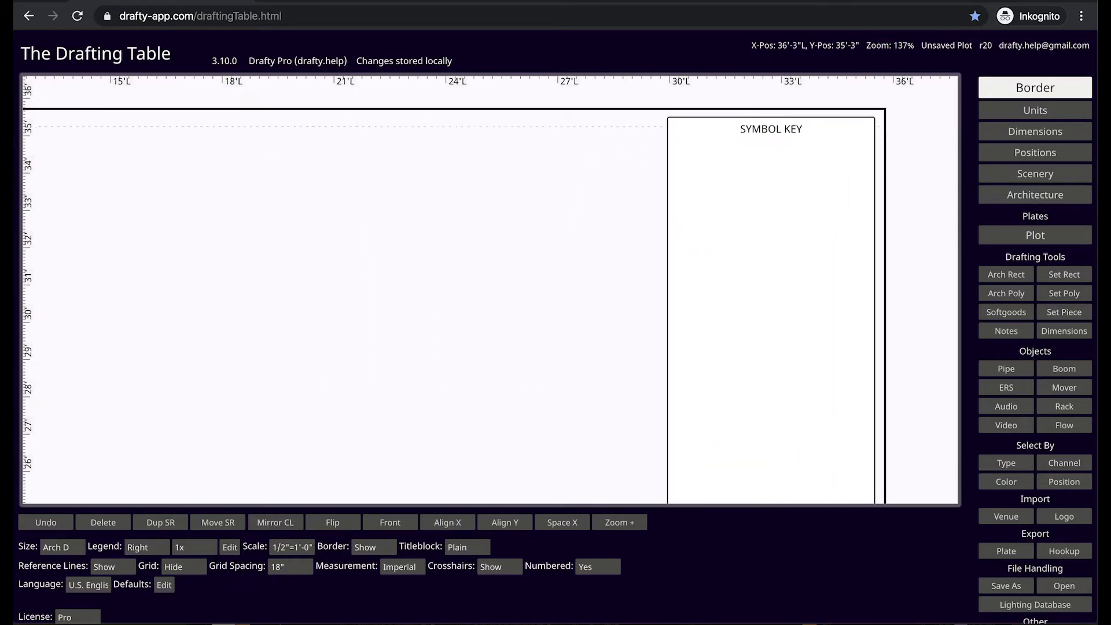
key(l)
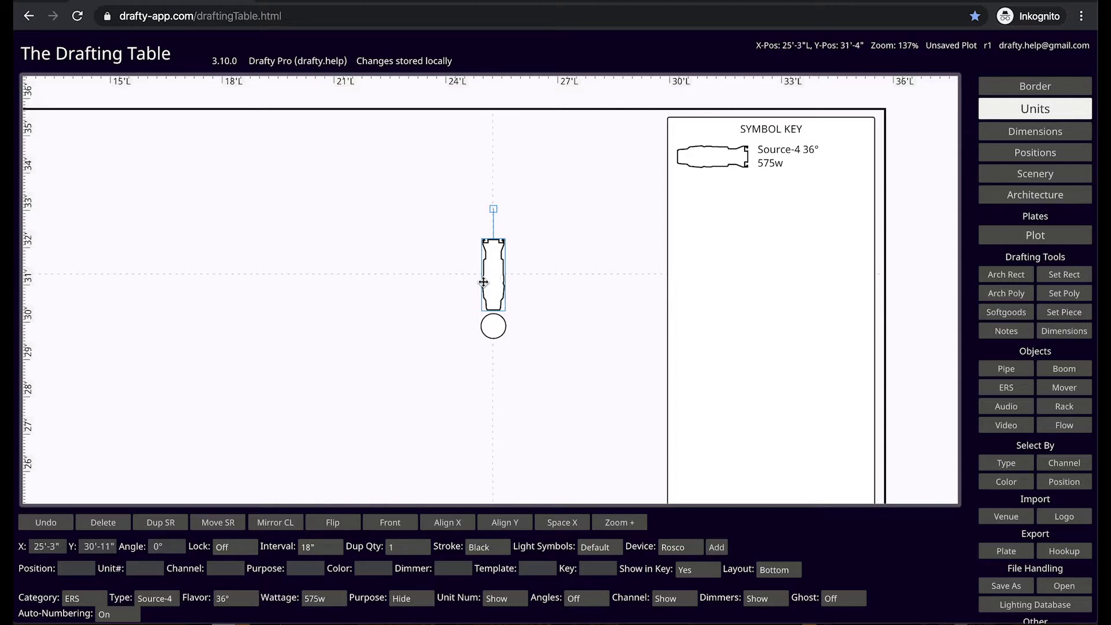
click(82, 599)
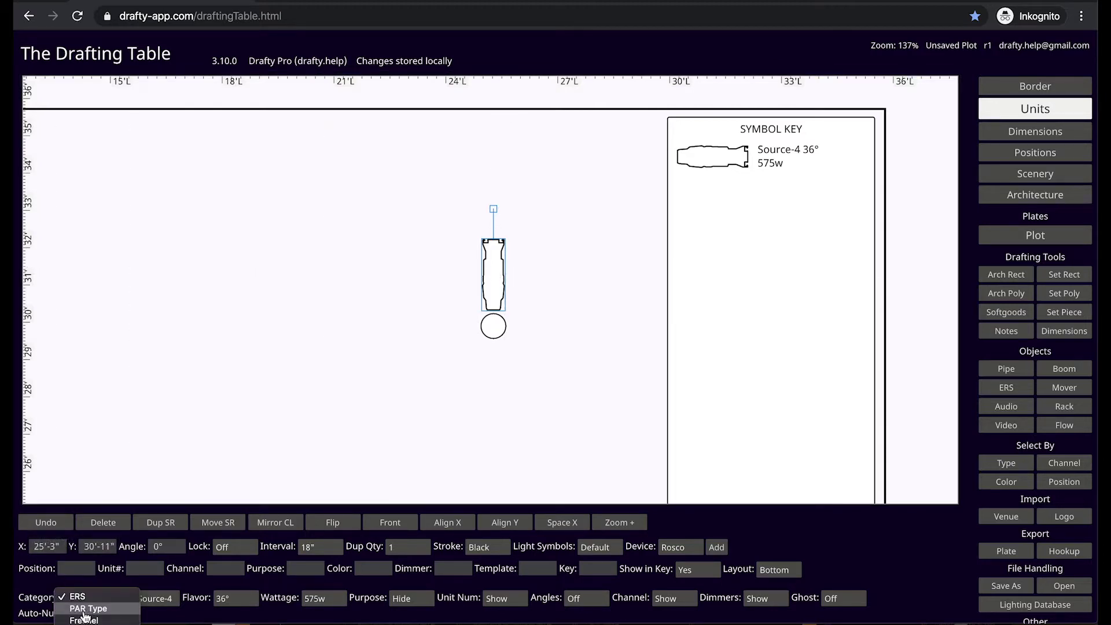
Try the PAR Type, Fresnel, Strips, Mover, Atmospherics and Misc categories, then return to ERS.
click(87, 609)
click(86, 598)
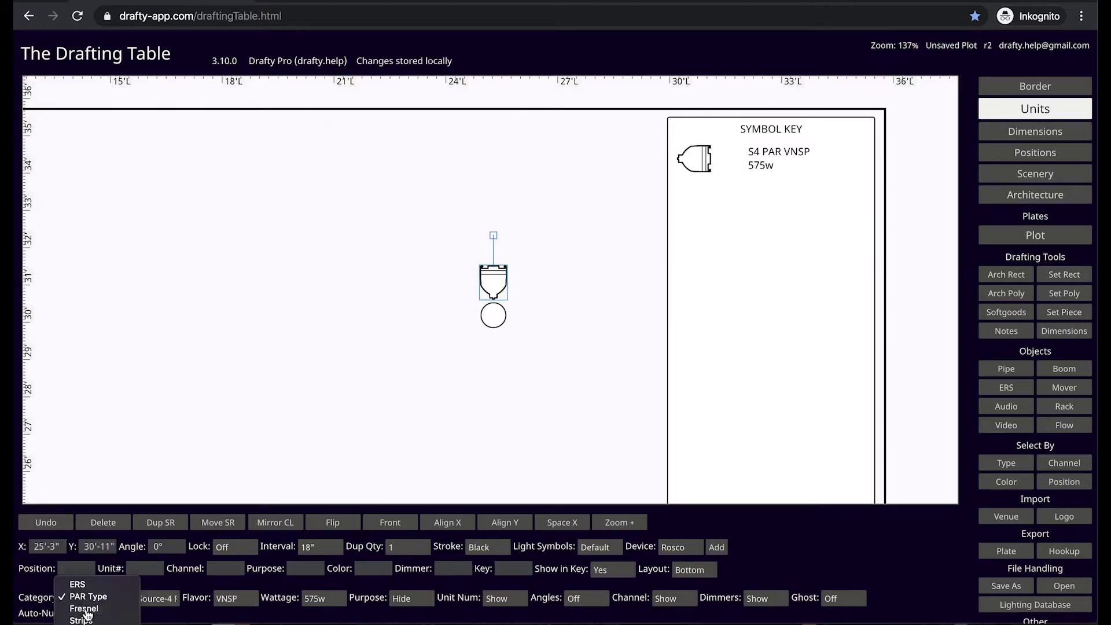
click(83, 611)
click(87, 598)
click(86, 608)
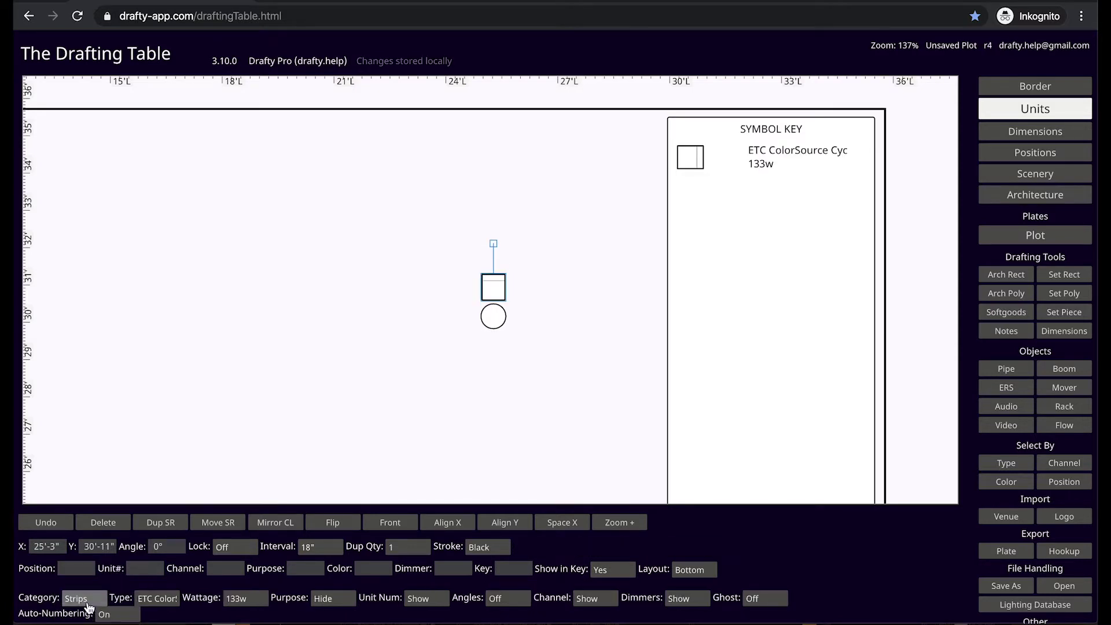
click(87, 601)
click(86, 607)
click(85, 599)
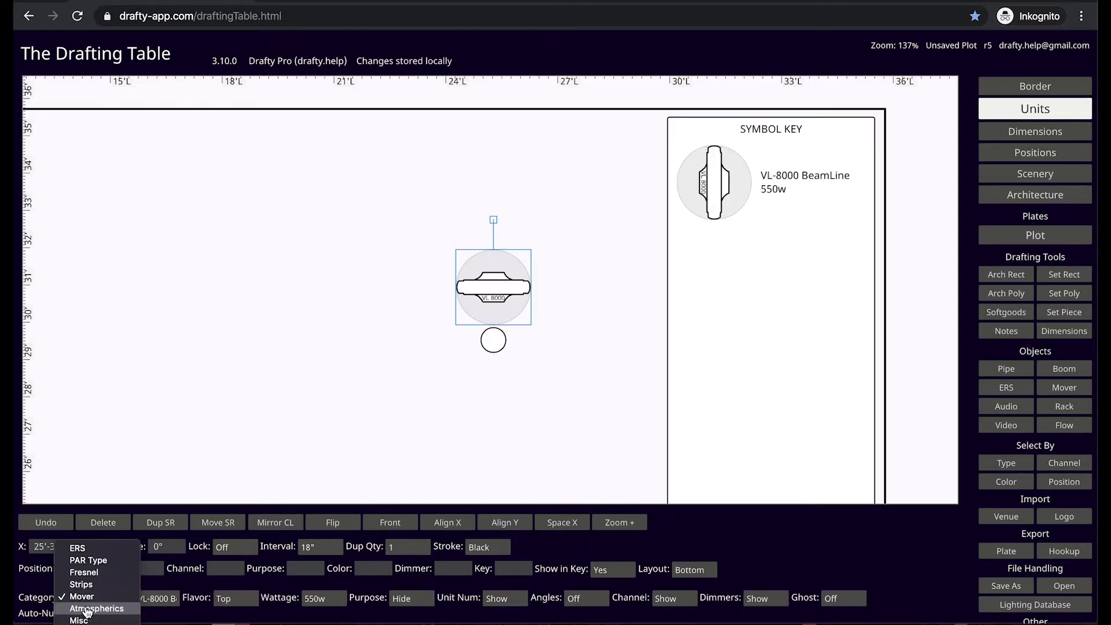
click(87, 609)
click(86, 599)
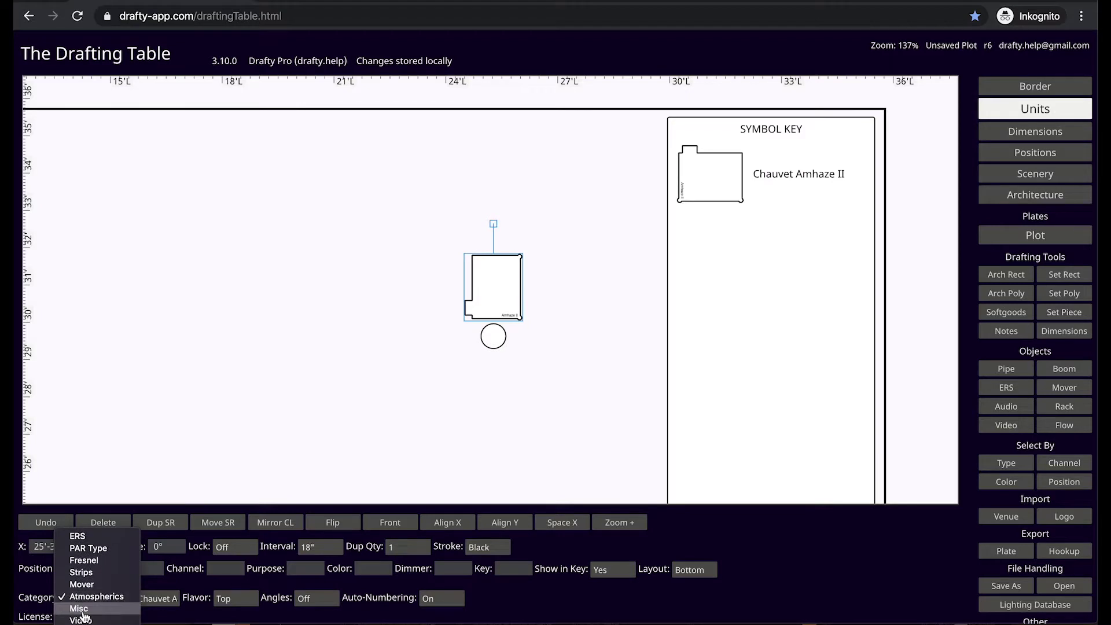
click(86, 609)
click(96, 602)
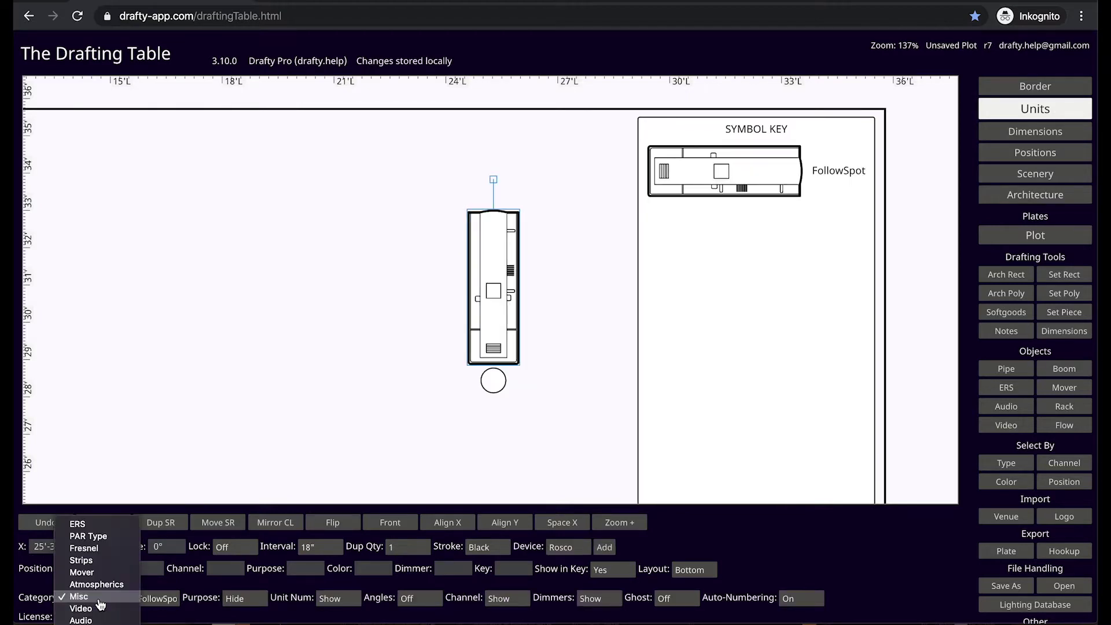
click(103, 526)
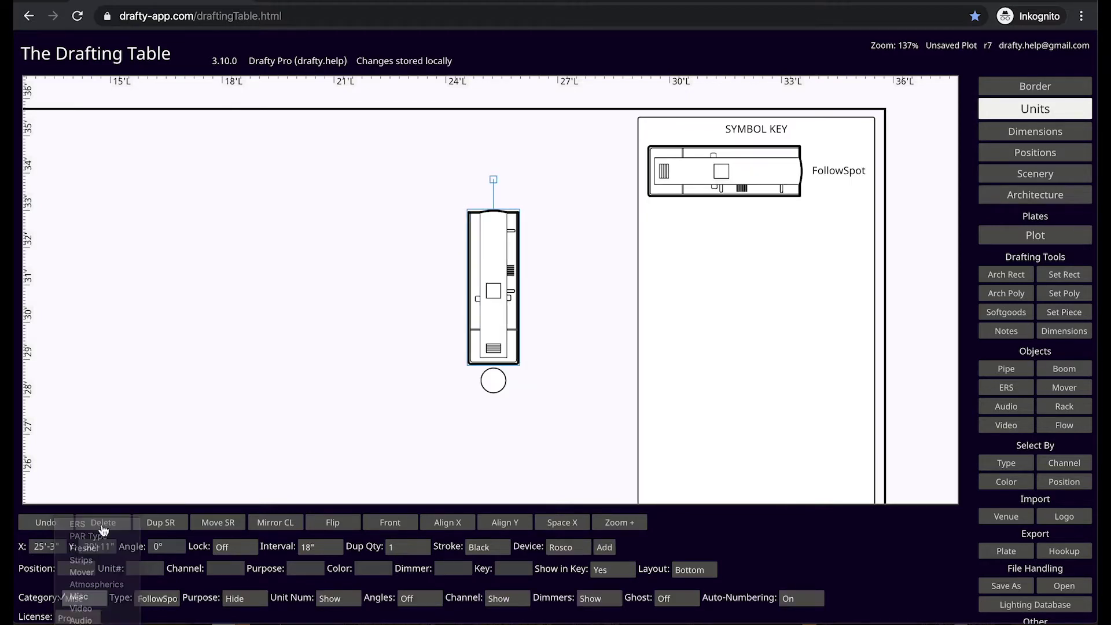
Switch the fixture type to Source-4WRD, then back to Source-4.
click(157, 596)
click(158, 604)
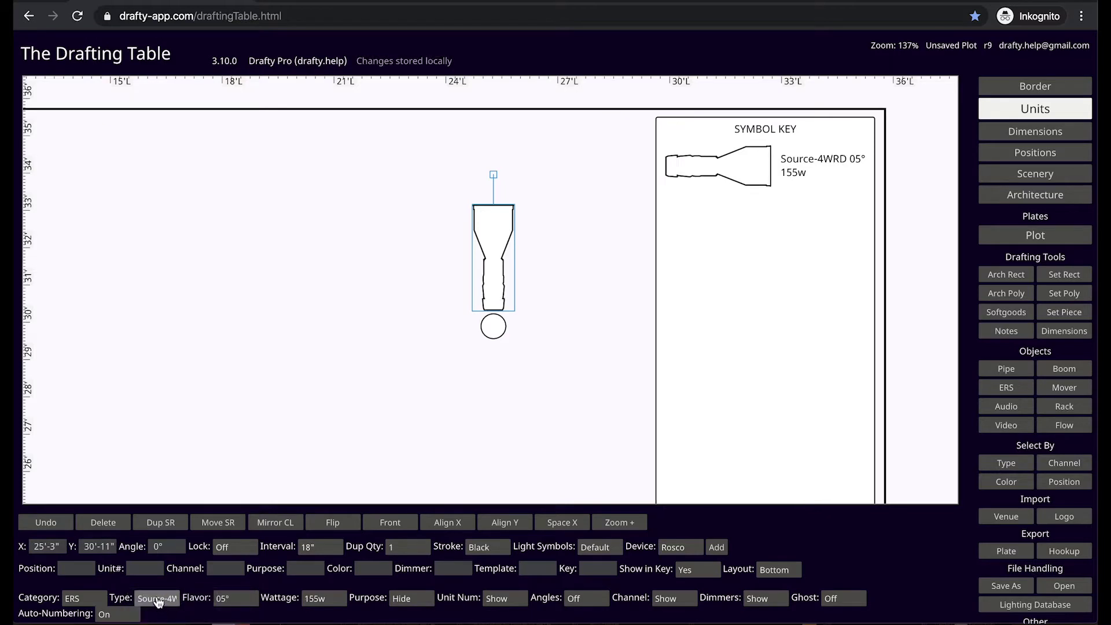
click(157, 599)
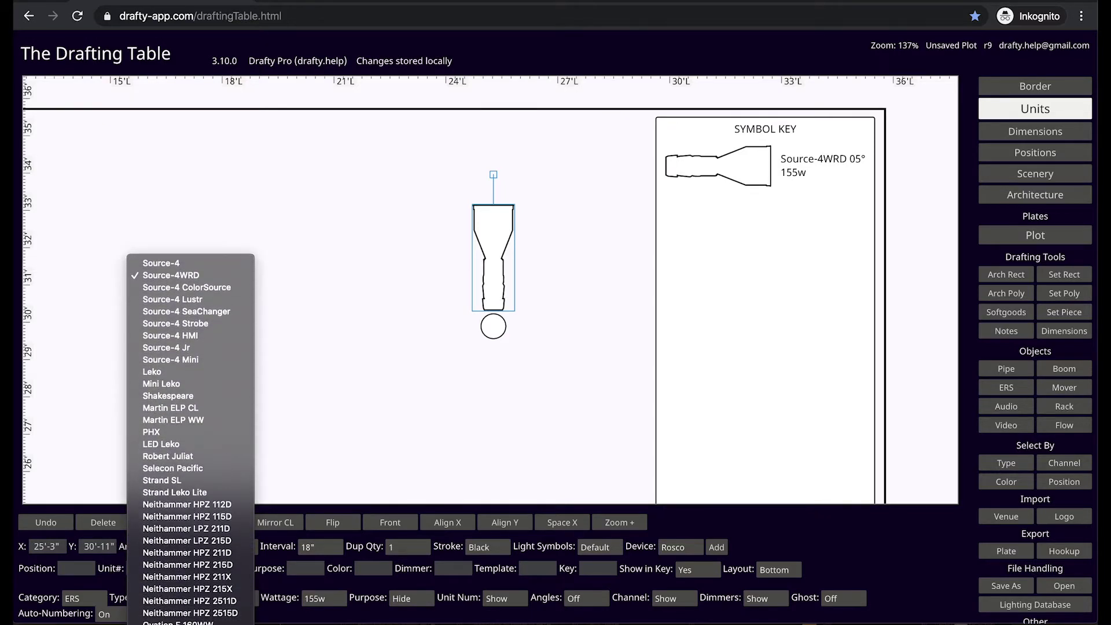
click(173, 267)
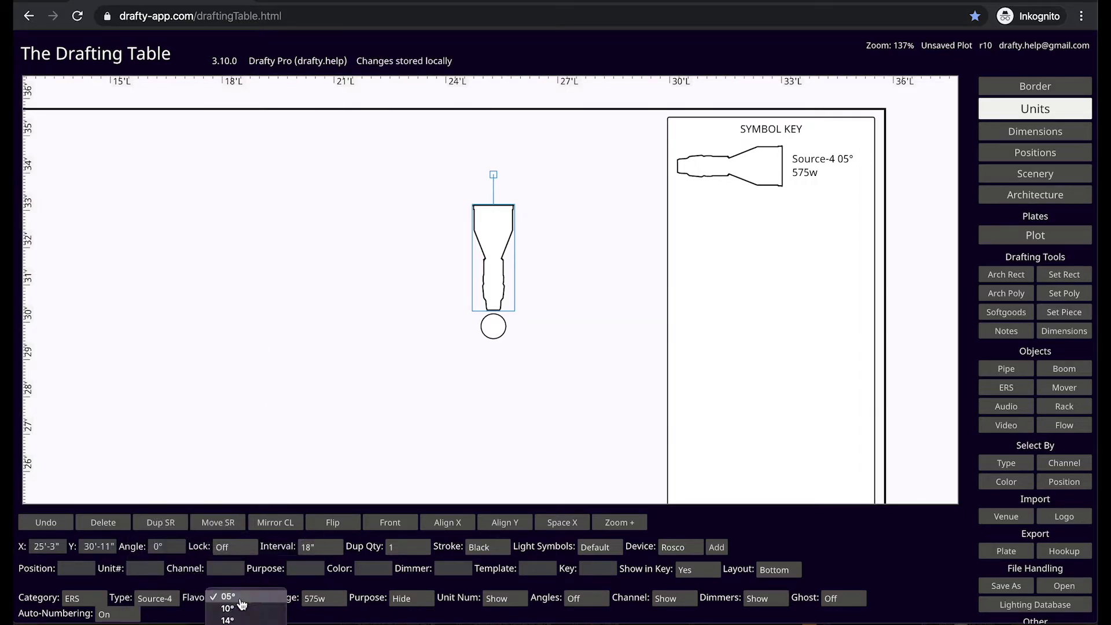
Make the fixture a 36° Source-4 at 750w.
click(242, 602)
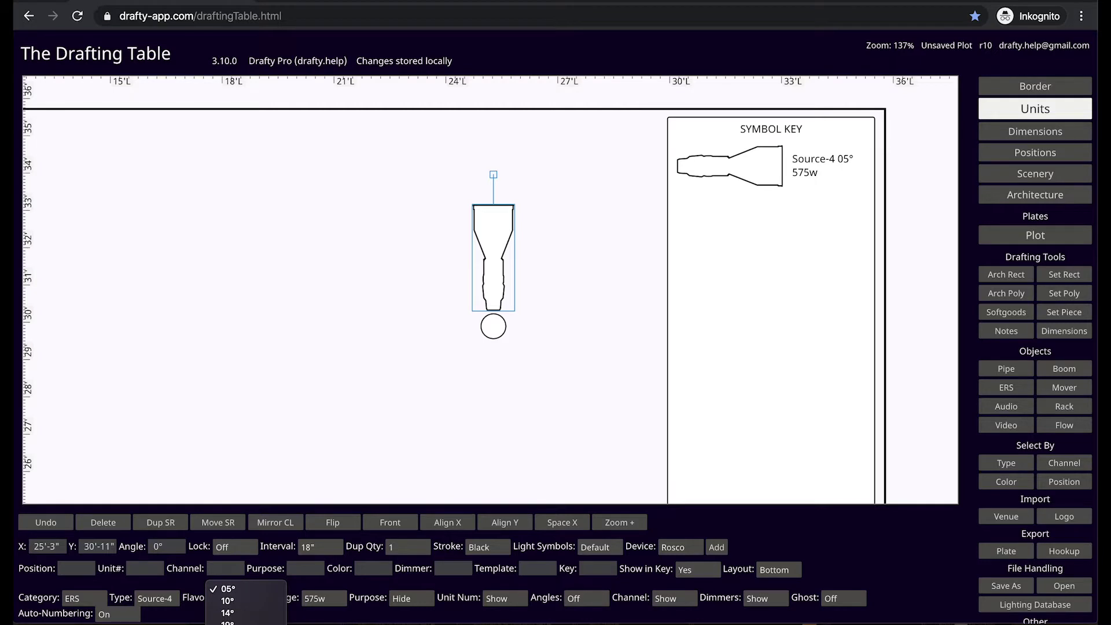
click(273, 589)
click(315, 598)
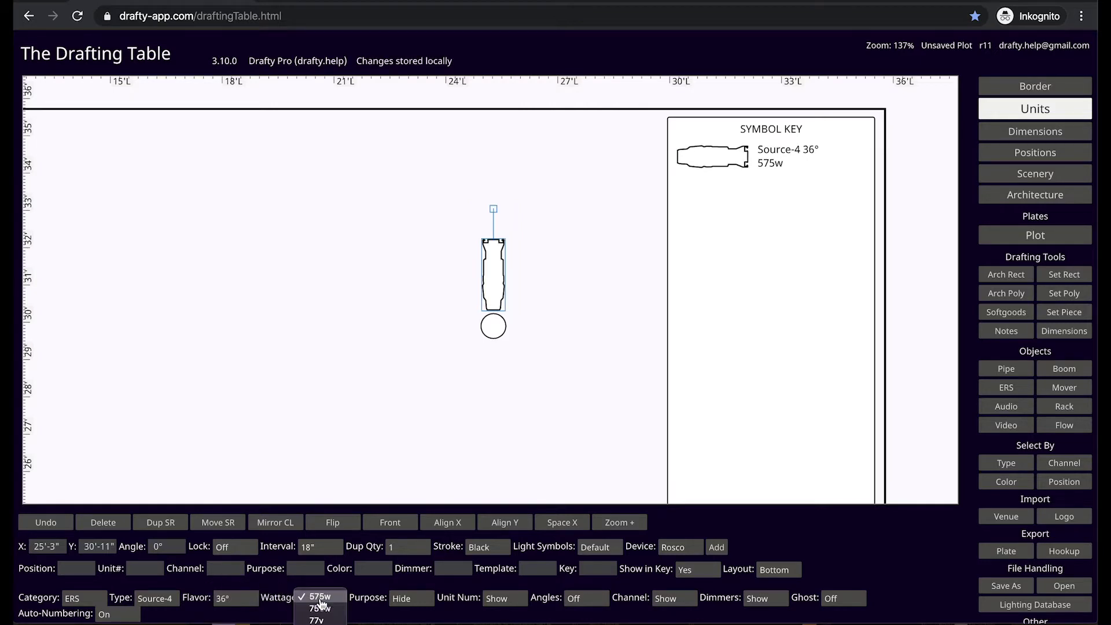
click(320, 608)
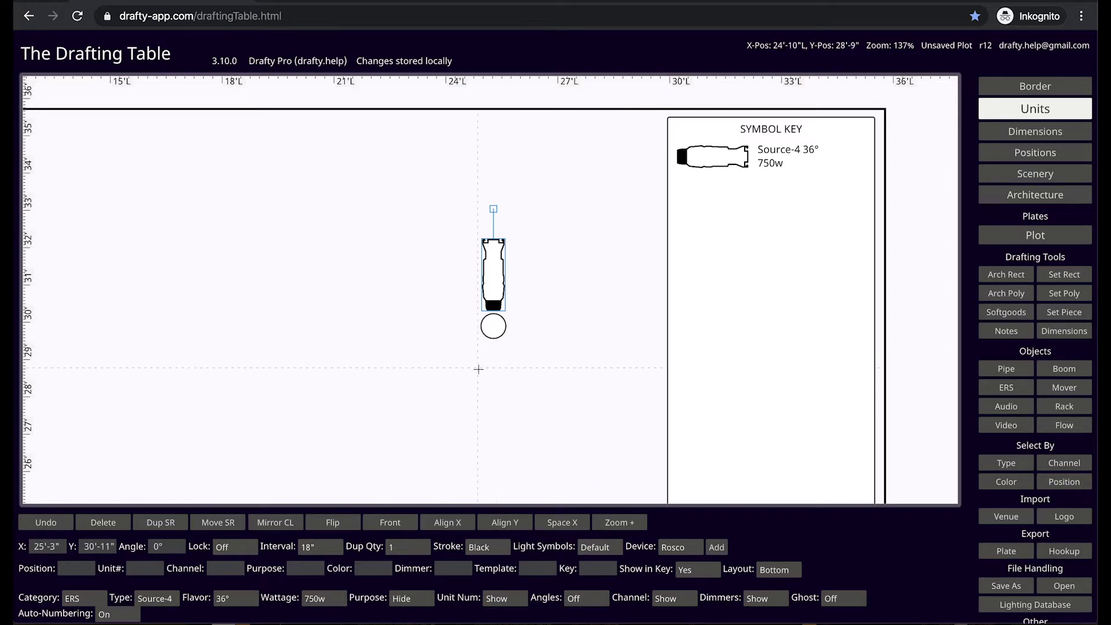
Place a new pipe position labelled Pipe 1.
click(360, 241)
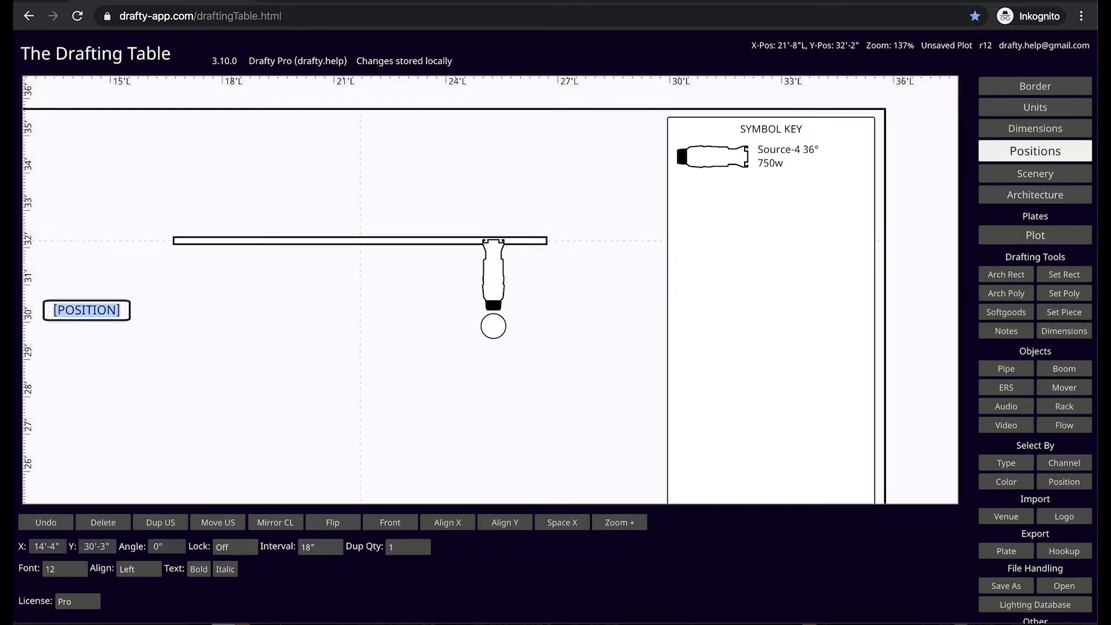
text(Pipe 1)
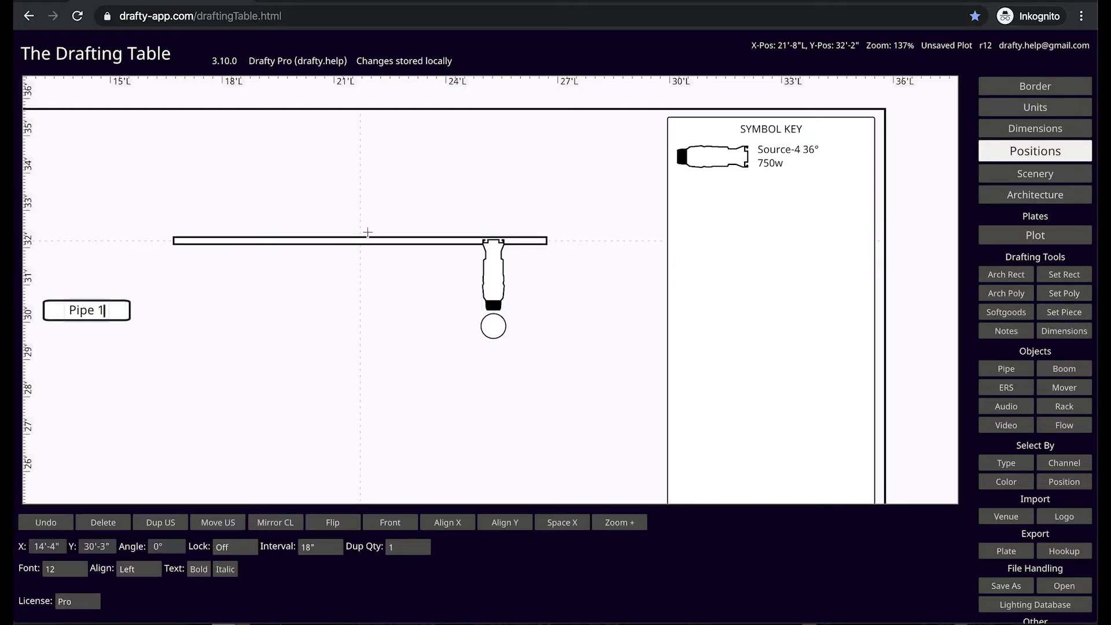
key(Return)
Hang the light on Pipe 1 and duplicate it twice, 18 inches apart.
drag(492, 269, 534, 236)
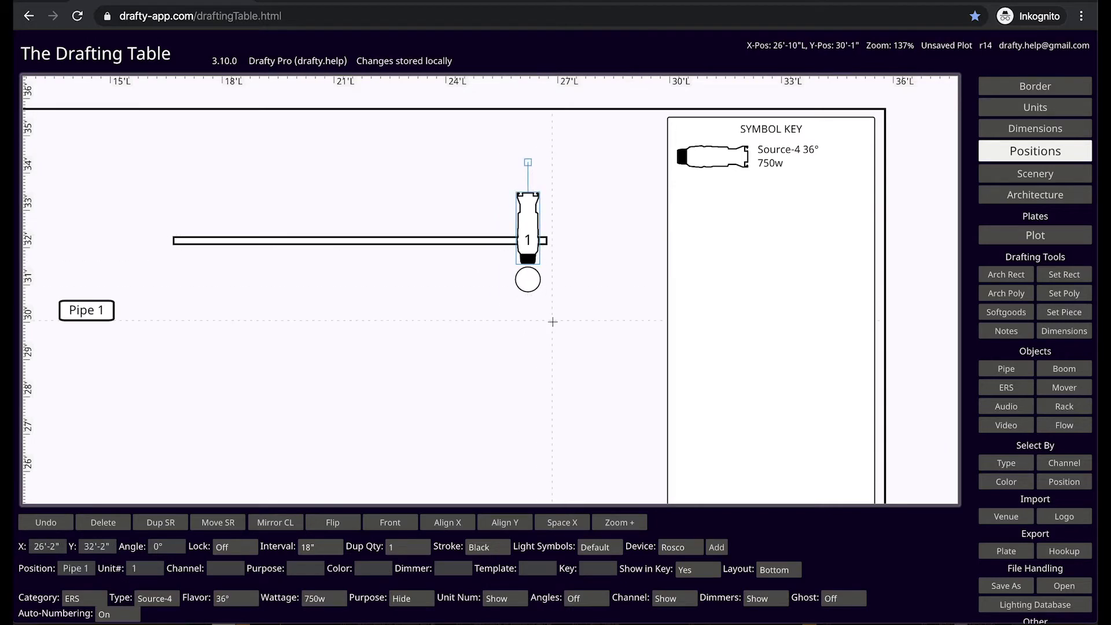
key(ctrl+d)
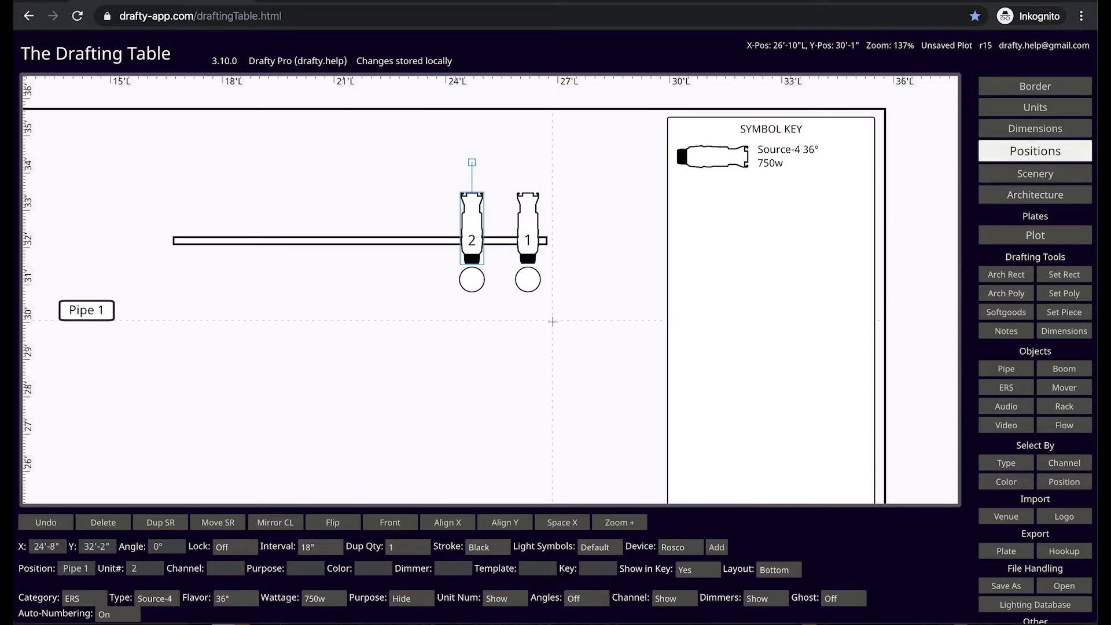
key(ctrl+d)
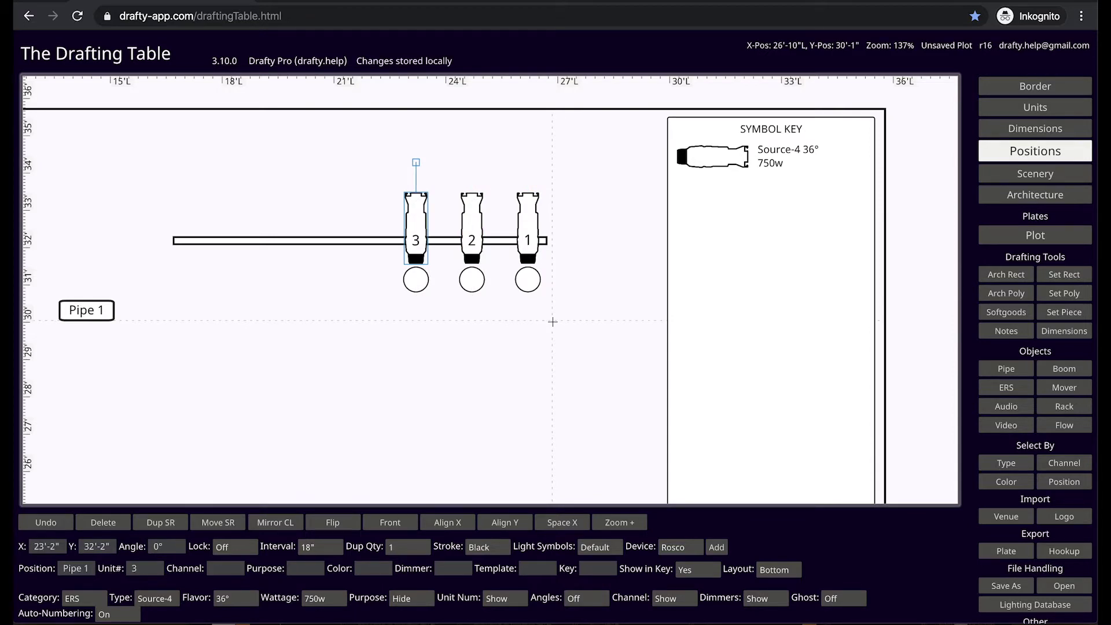
click(246, 599)
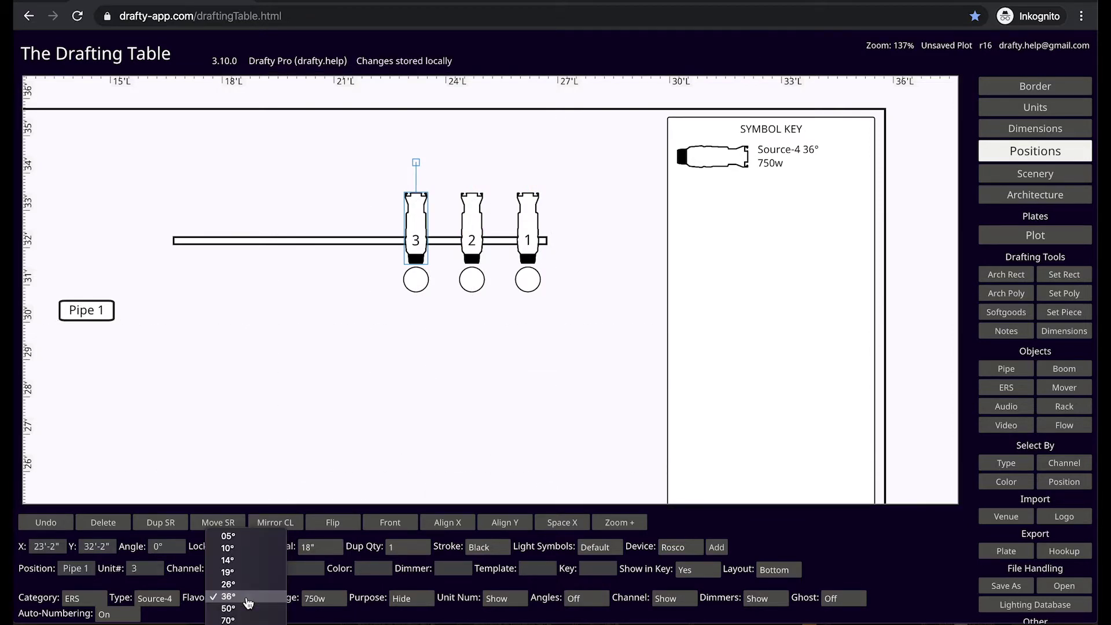
Make fixture 3 a 50° unit and fixture 2 a 14° unit.
click(246, 608)
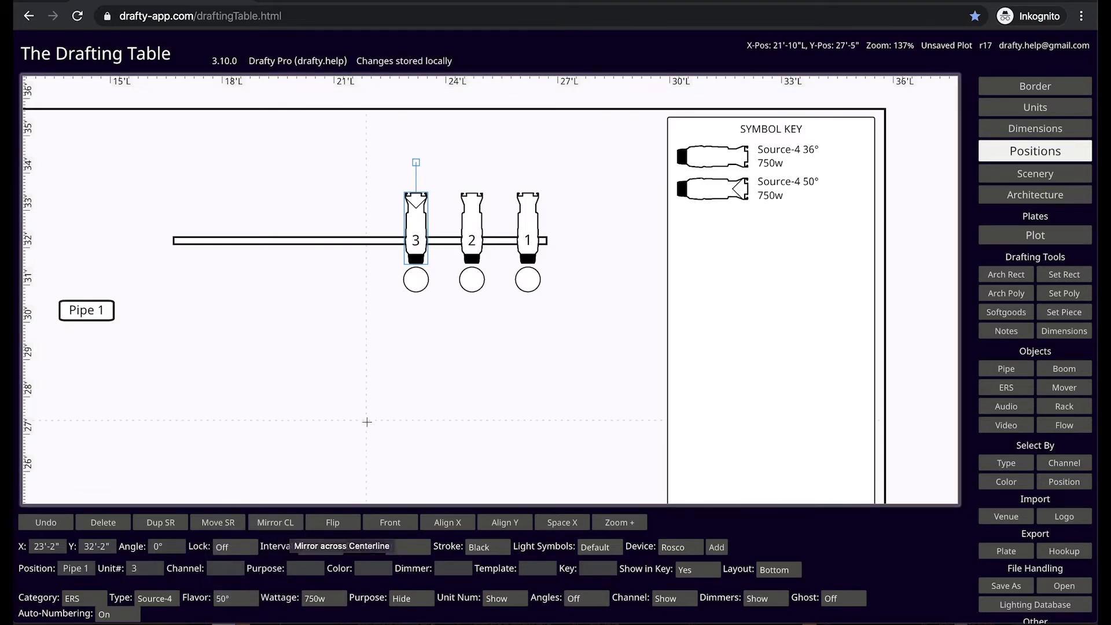
click(471, 228)
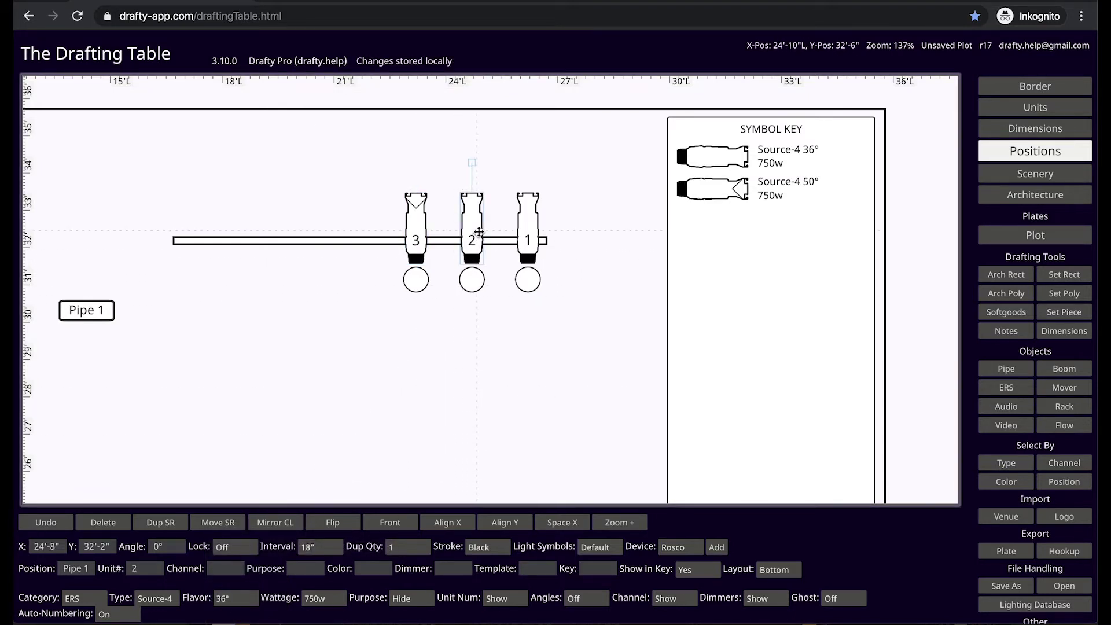
click(237, 599)
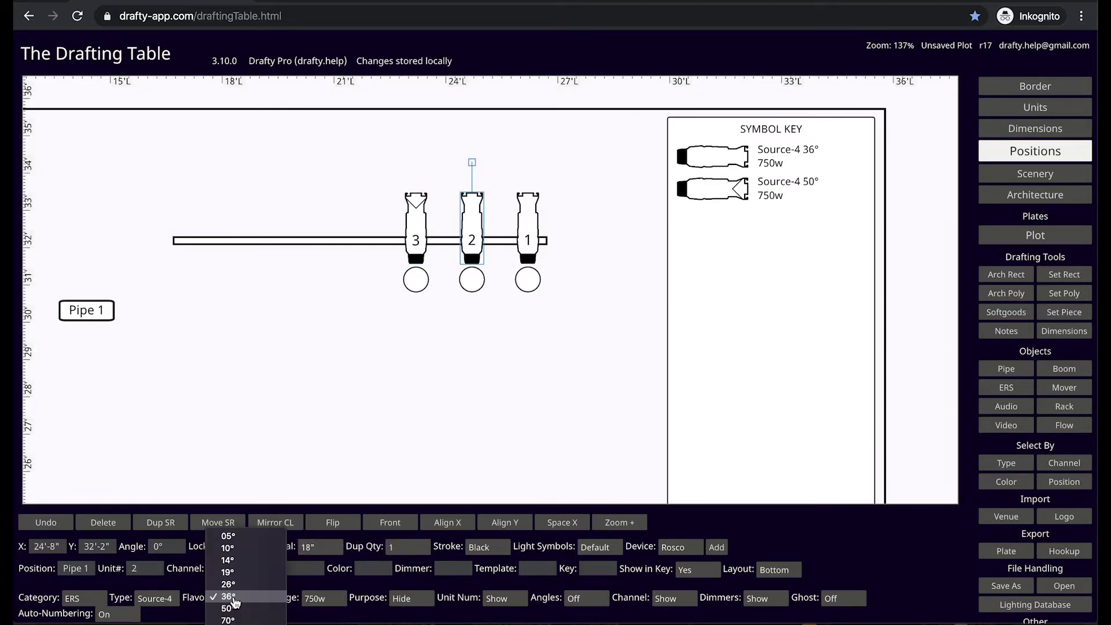
click(248, 560)
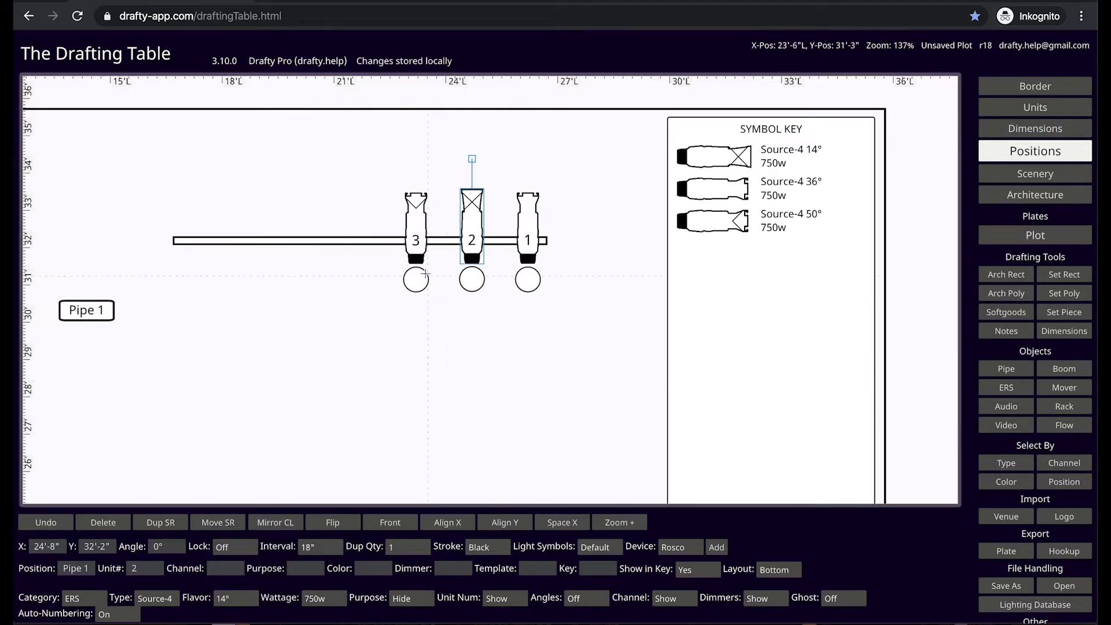
shift+click(421, 241)
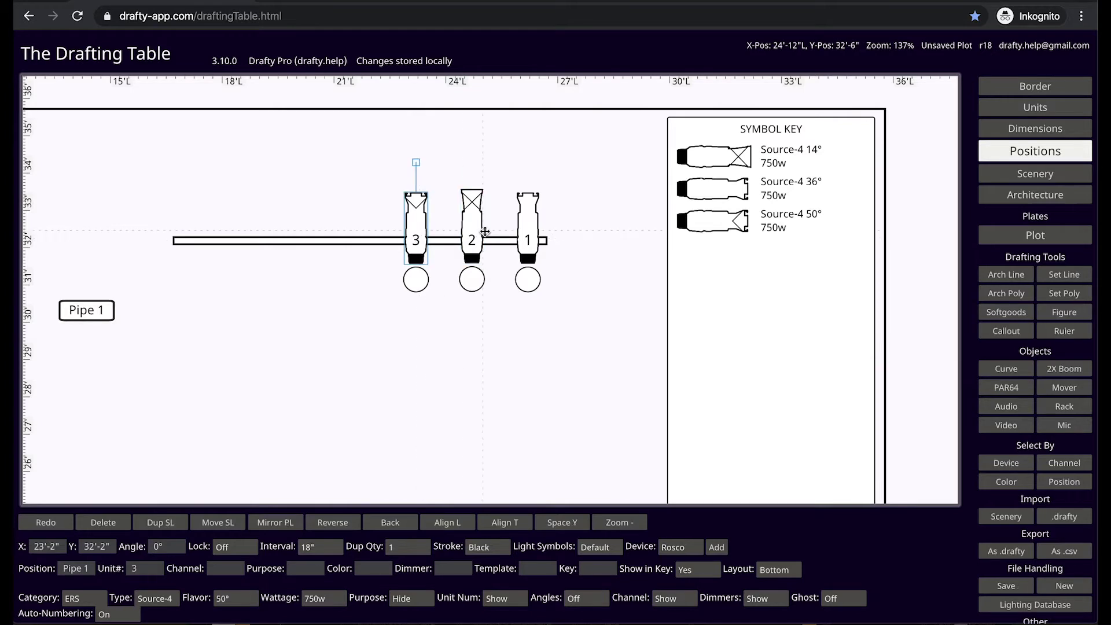
Give all three fixtures channels 1+10, purpose Special, colour L202 and dimmers 513+.
shift+click(528, 232)
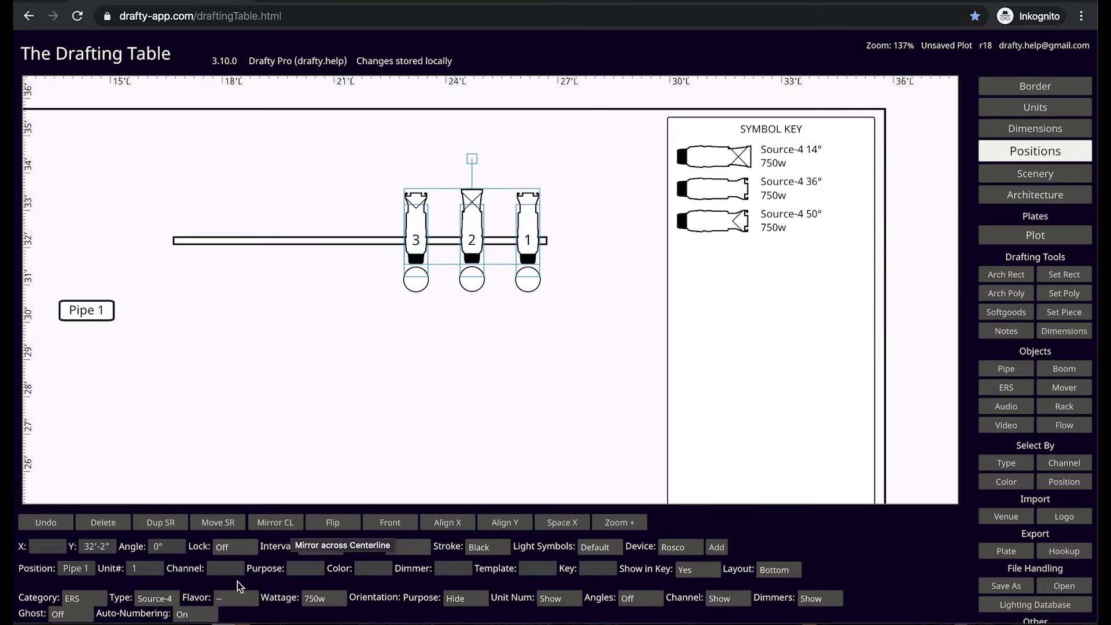
click(227, 569)
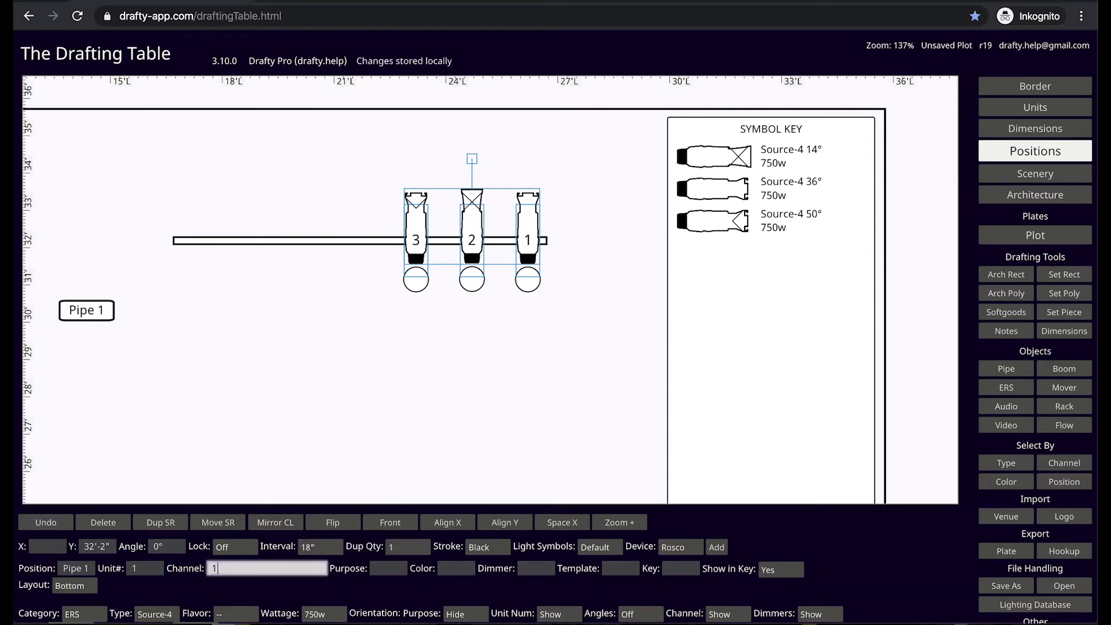
text(1)
text(+10)
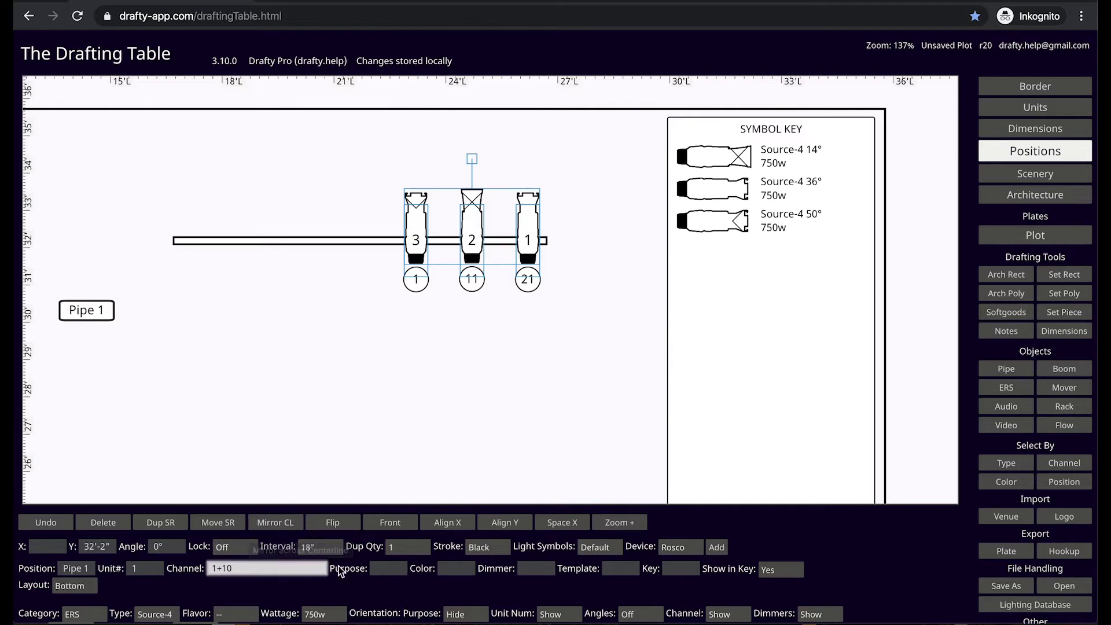
key(Tab)
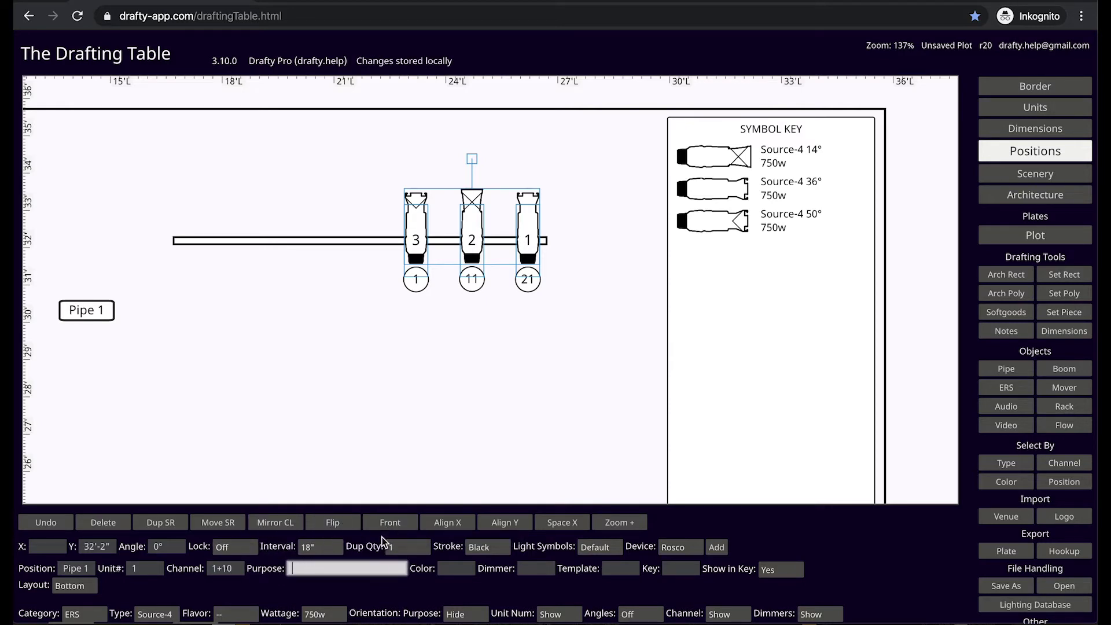
text(Specials)
key(BackSpace)
key(Tab)
text(L)
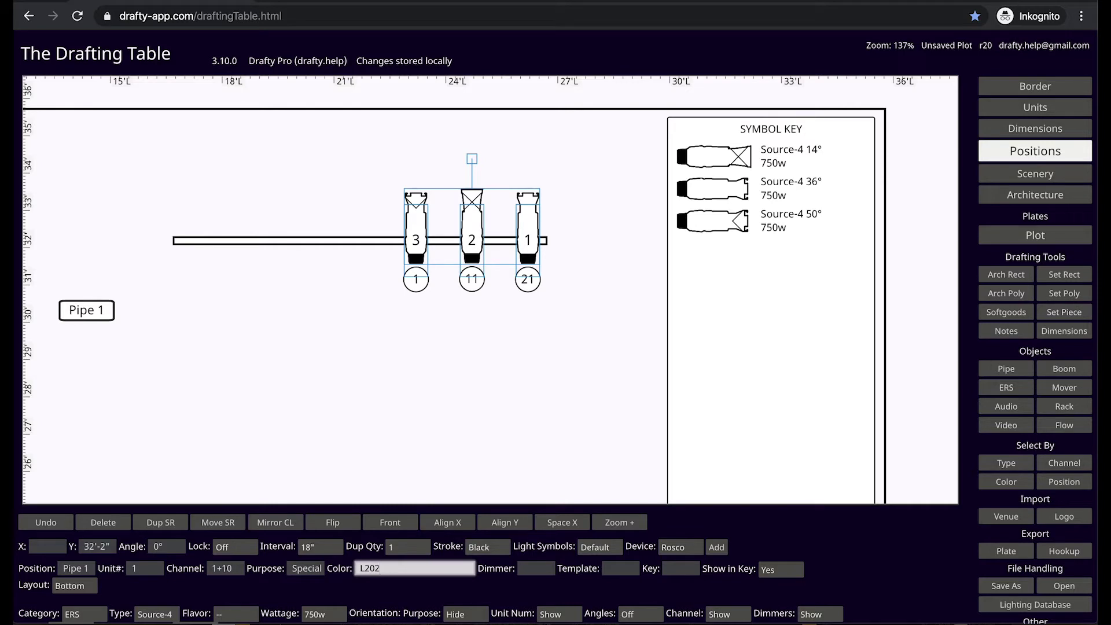
key(Tab)
text(513)
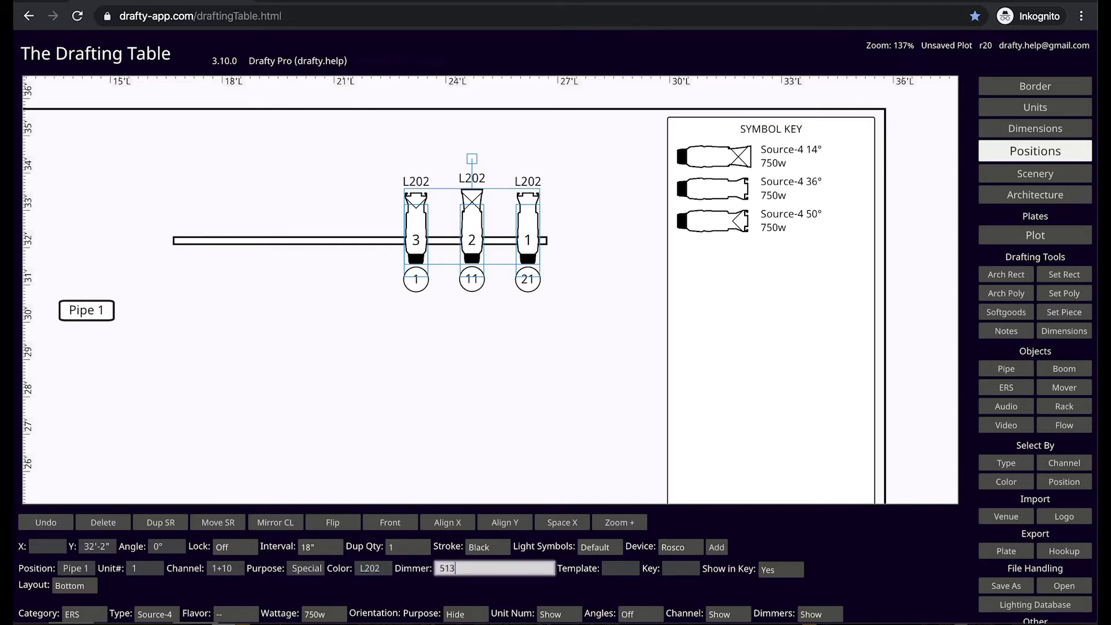
text(+)
key(Tab)
Give fixture 1 alone the template R7777.
click(423, 321)
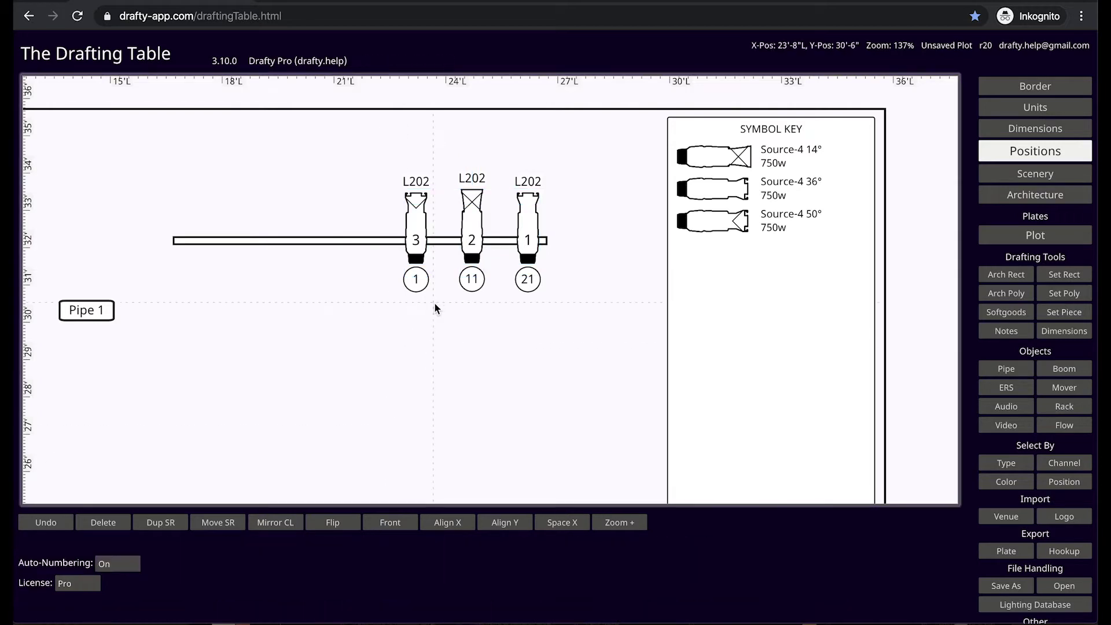
click(527, 220)
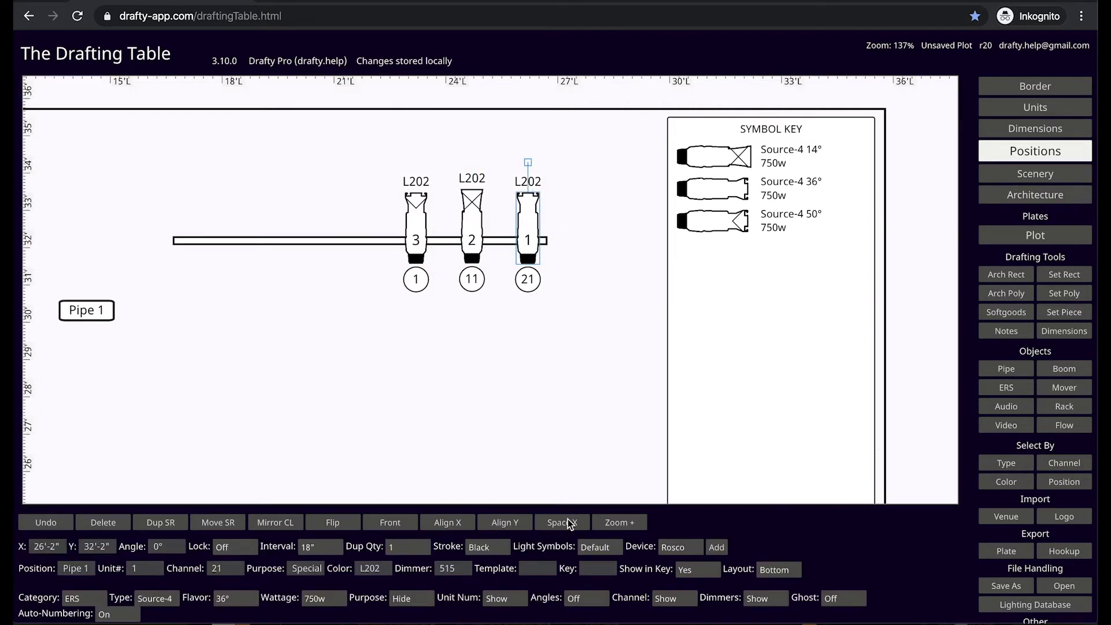
click(539, 563)
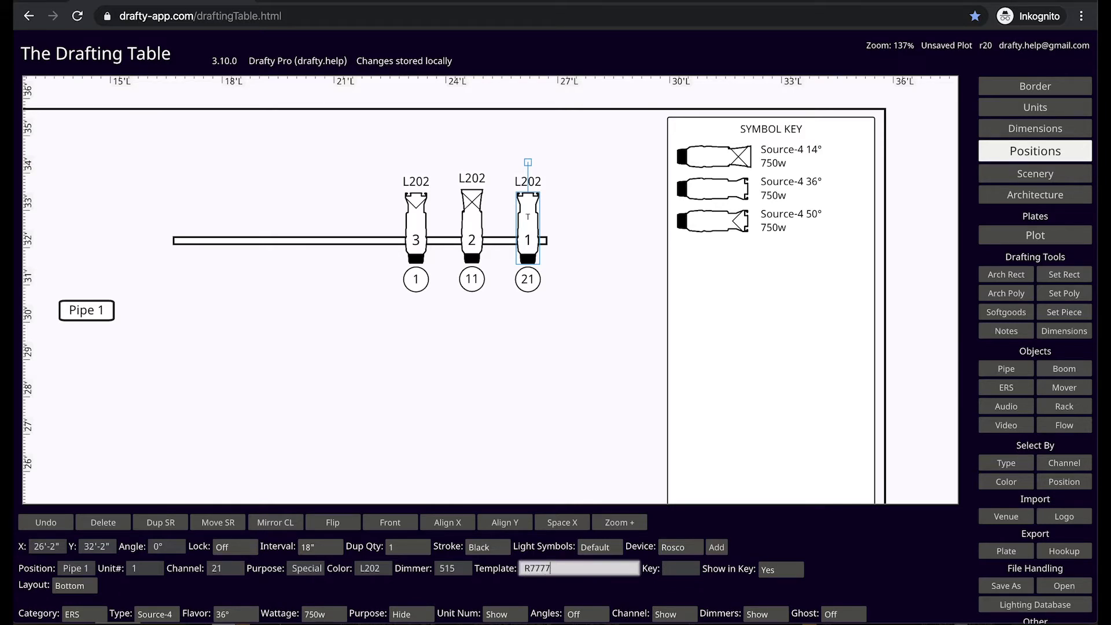
click(575, 285)
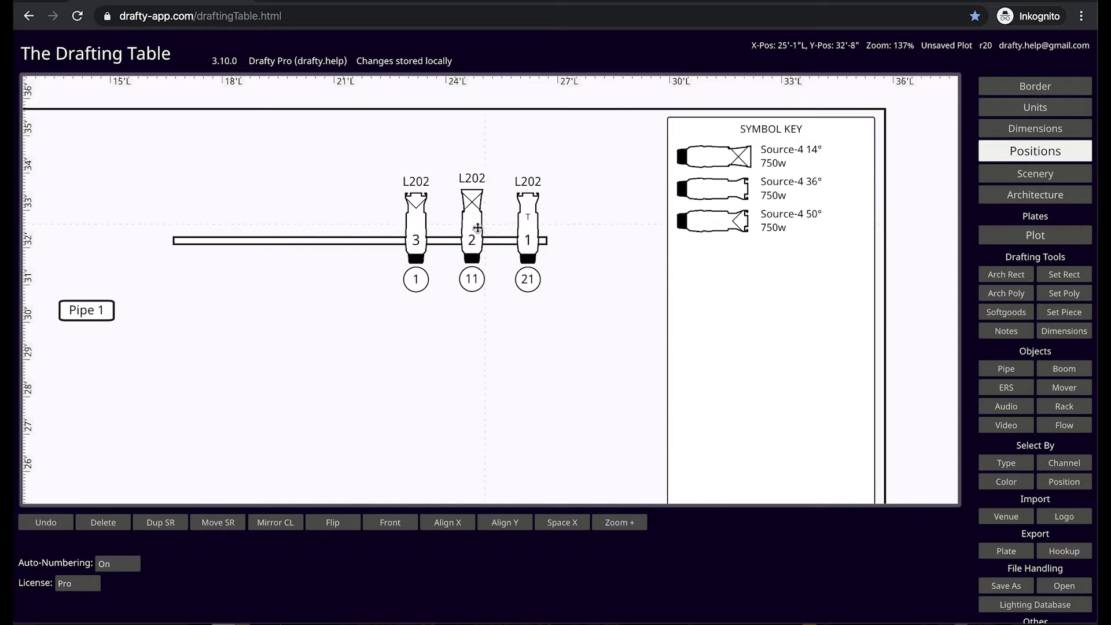
Slide fixtures 3 and 2 left on Pipe 1 and show the Specials purpose label on all three.
drag(417, 237, 398, 237)
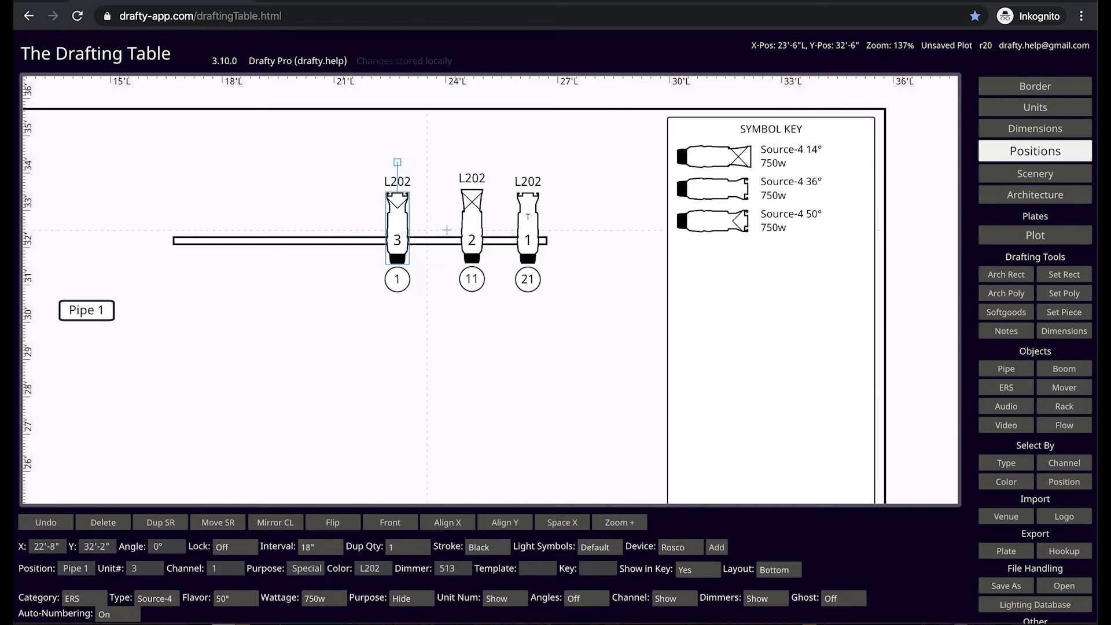
drag(480, 230, 391, 237)
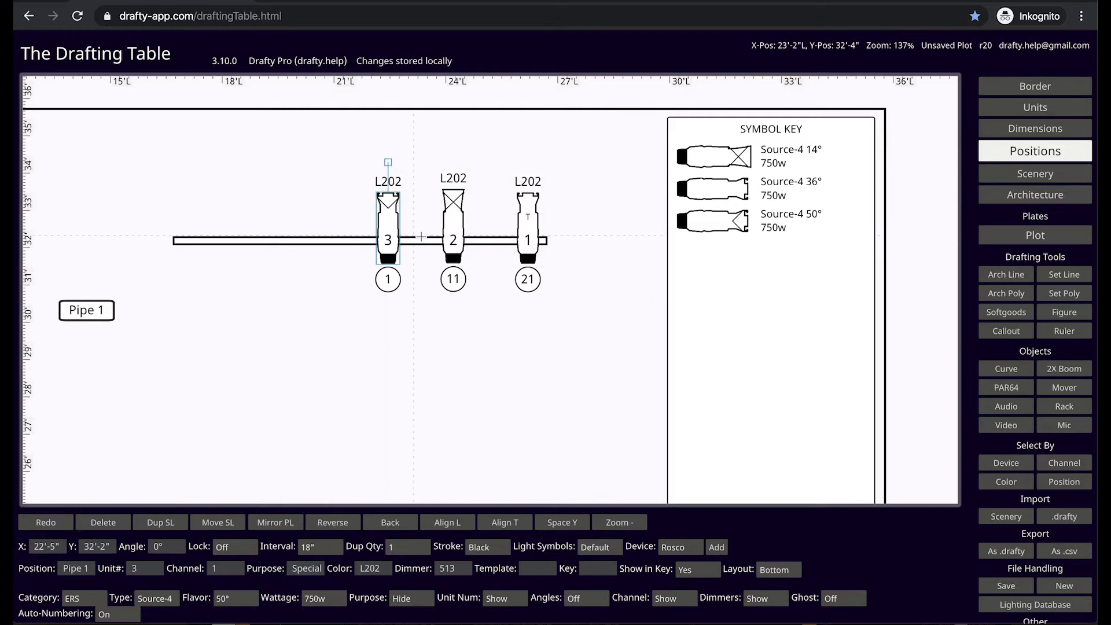
shift+click(457, 237)
shift+click(529, 238)
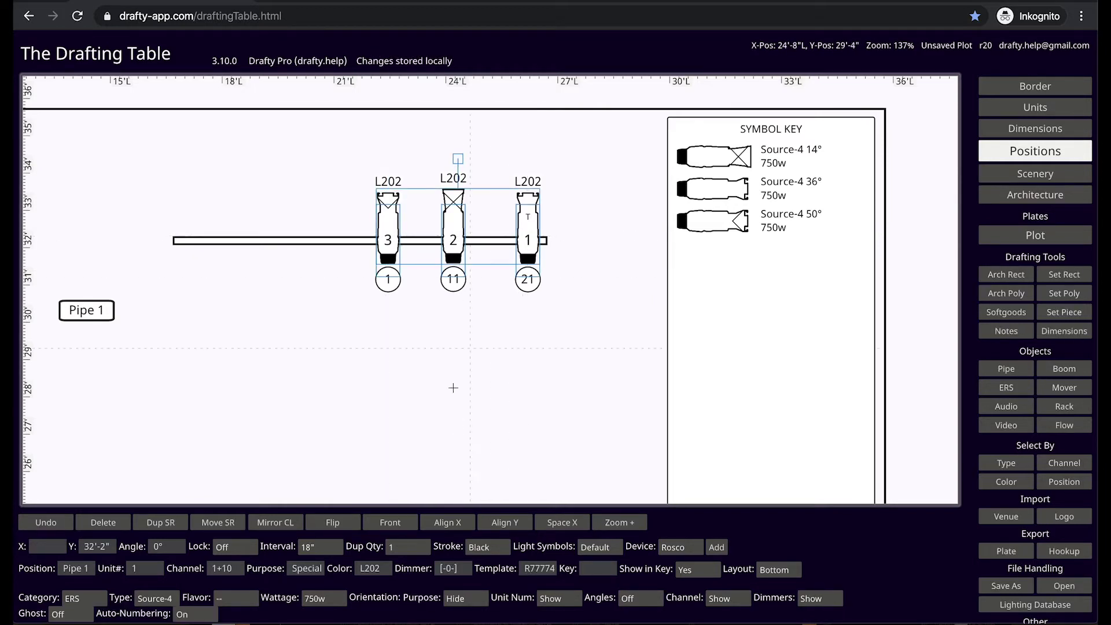
click(461, 599)
click(462, 609)
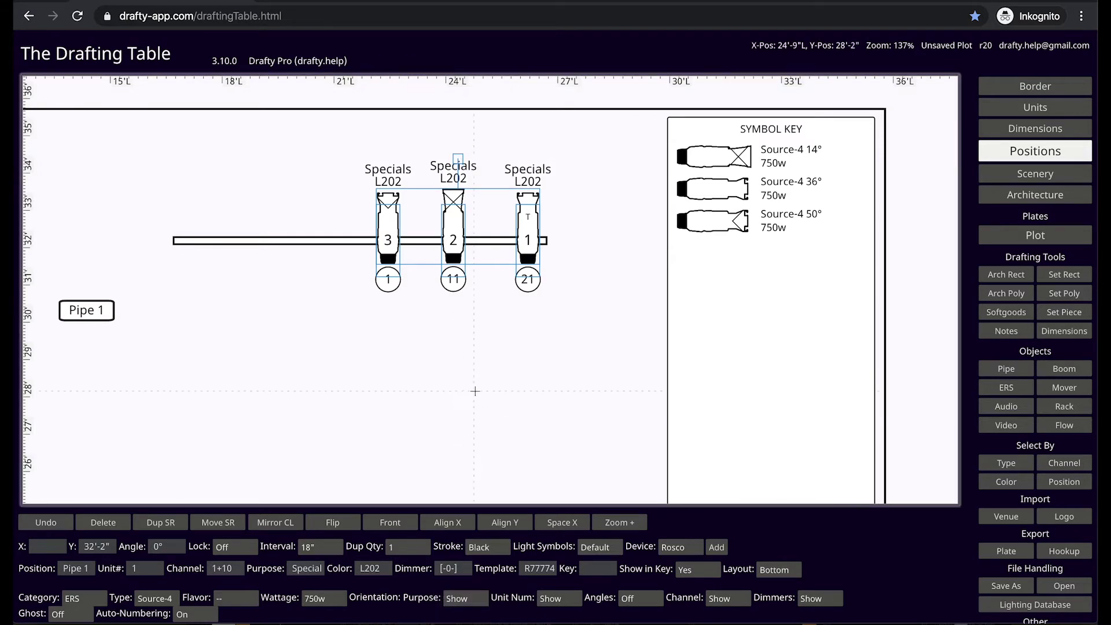
Rotate the three selected fixtures to 270°.
key(shift)
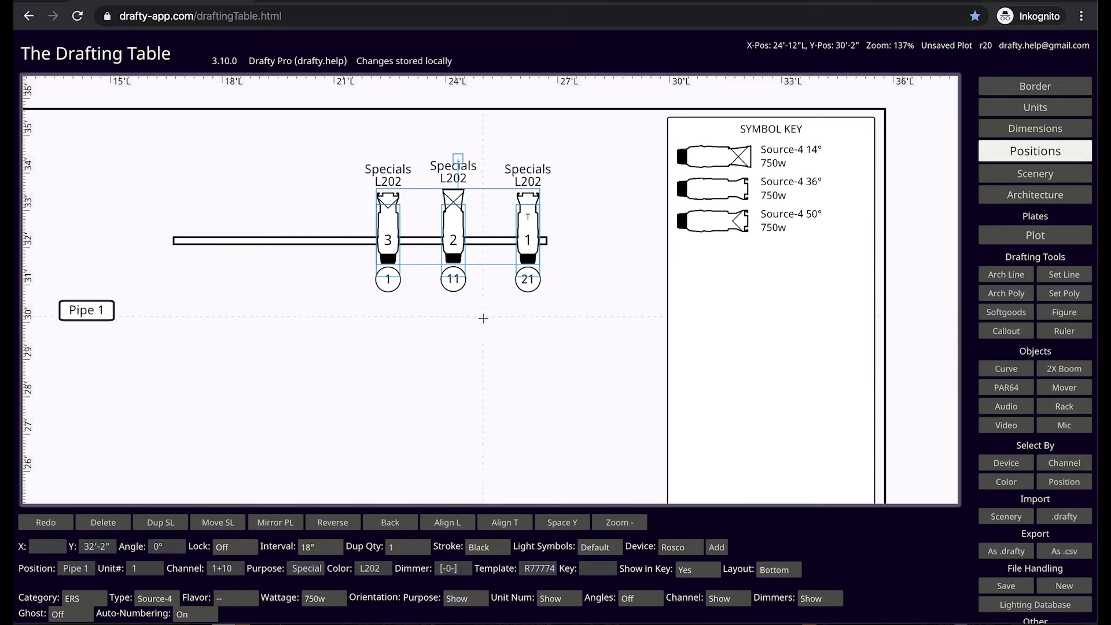
key(r)
key(r)
key(r)
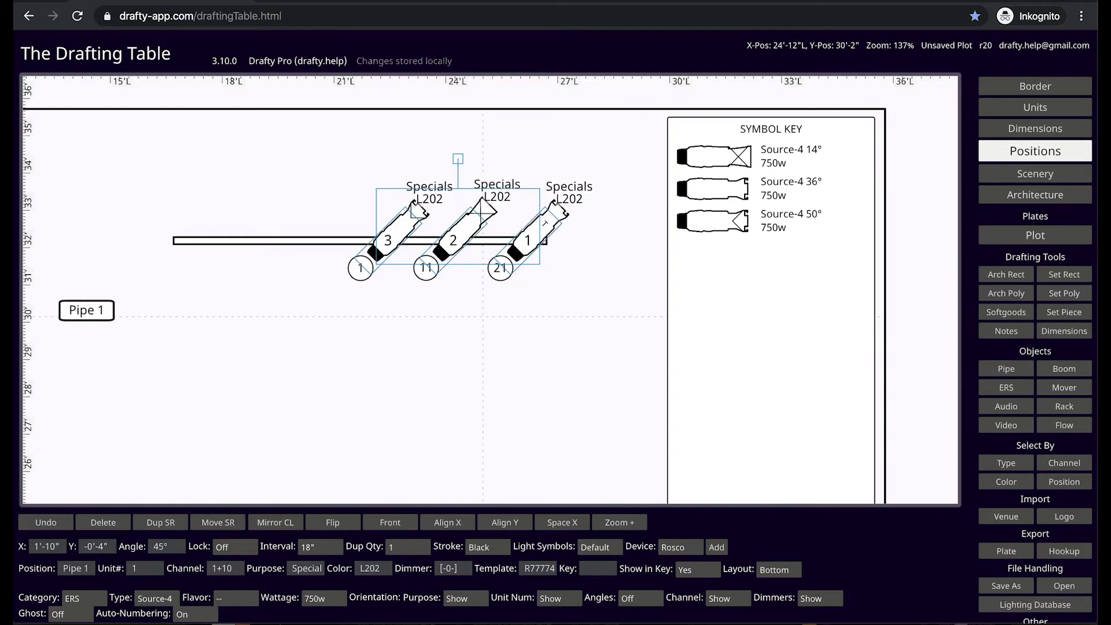
key(shift+r)
key(shift+r)
key(shift+r)
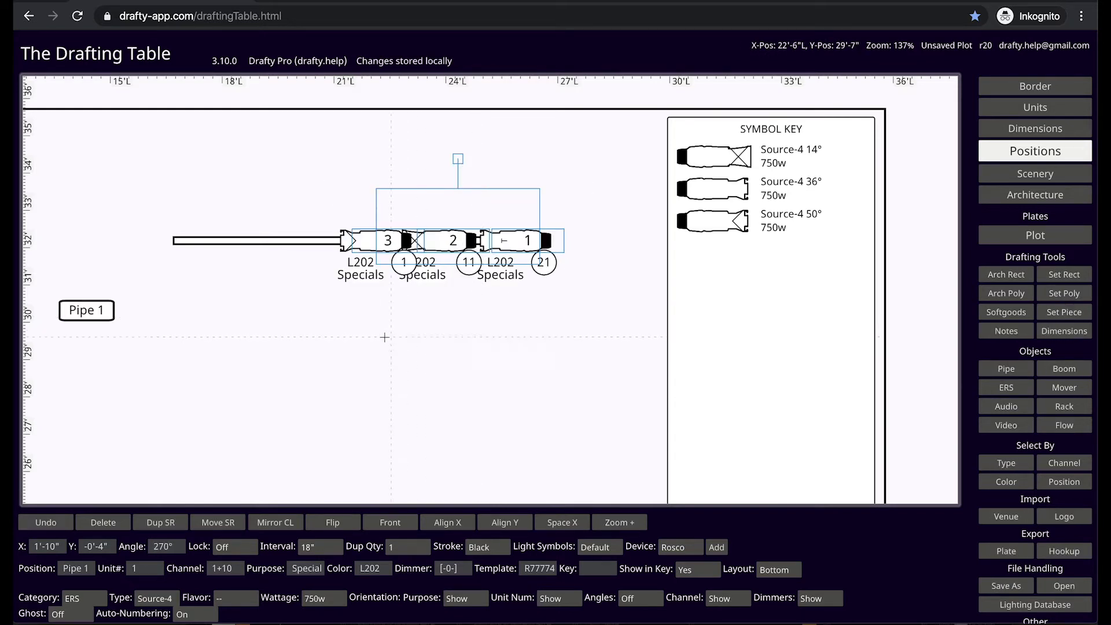
Slide fixture 3 further left along the pipe and reselect all three fixtures.
click(355, 203)
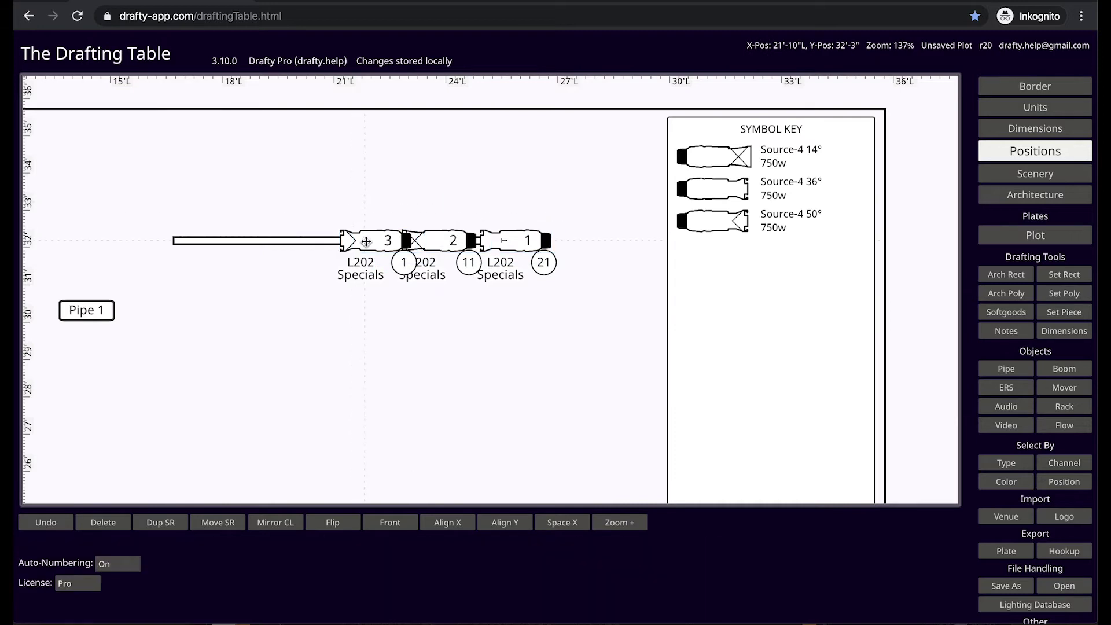
drag(368, 242, 349, 242)
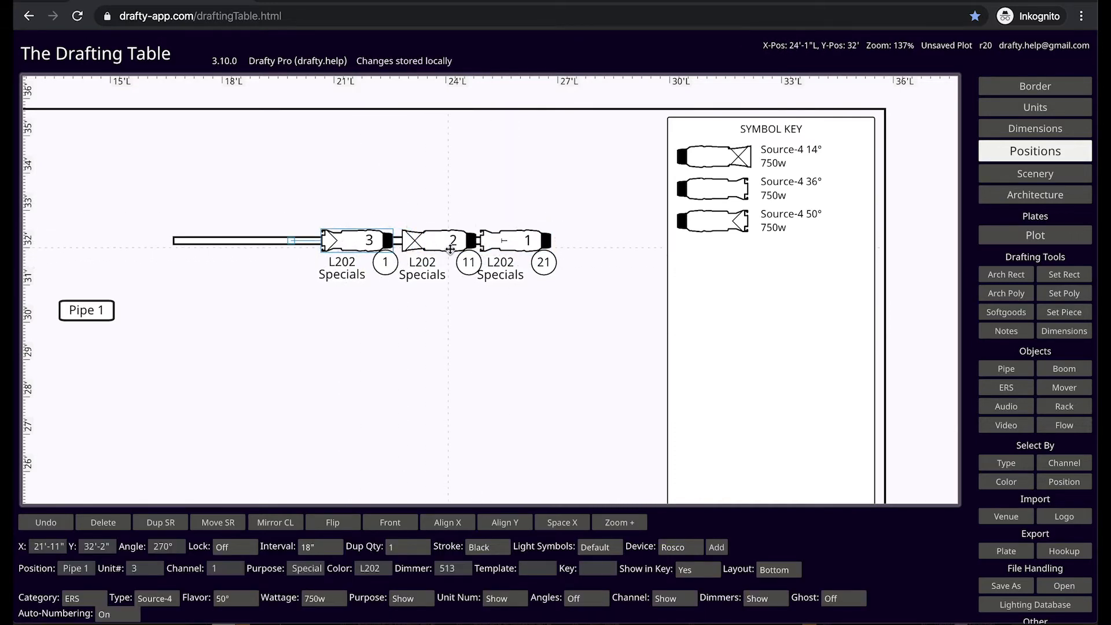
key(shift)
shift+click(451, 247)
shift+click(517, 242)
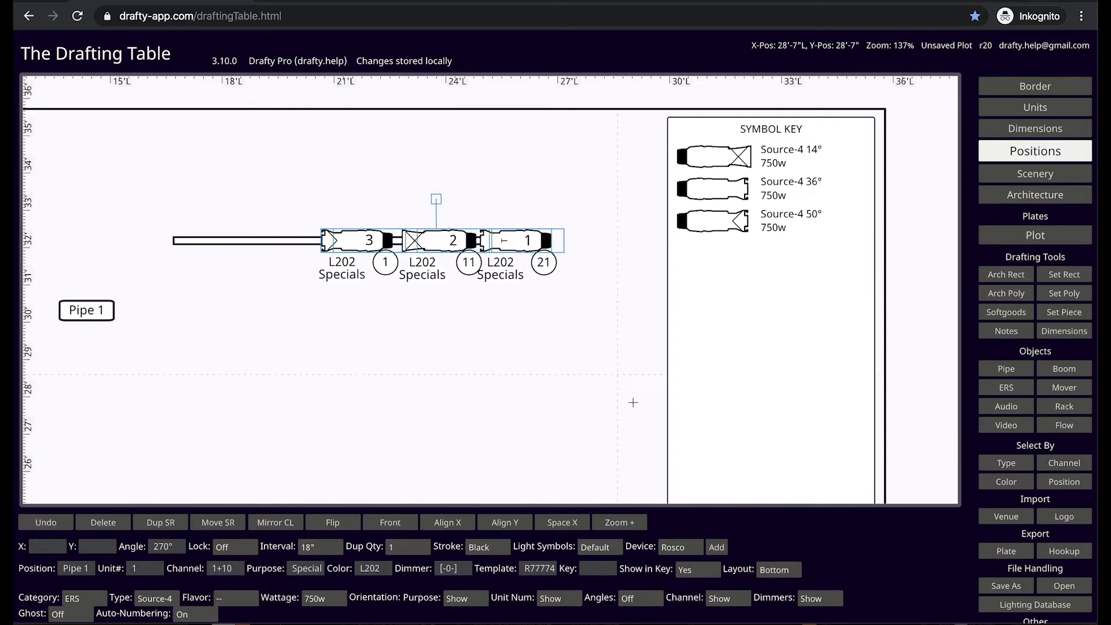
click(775, 569)
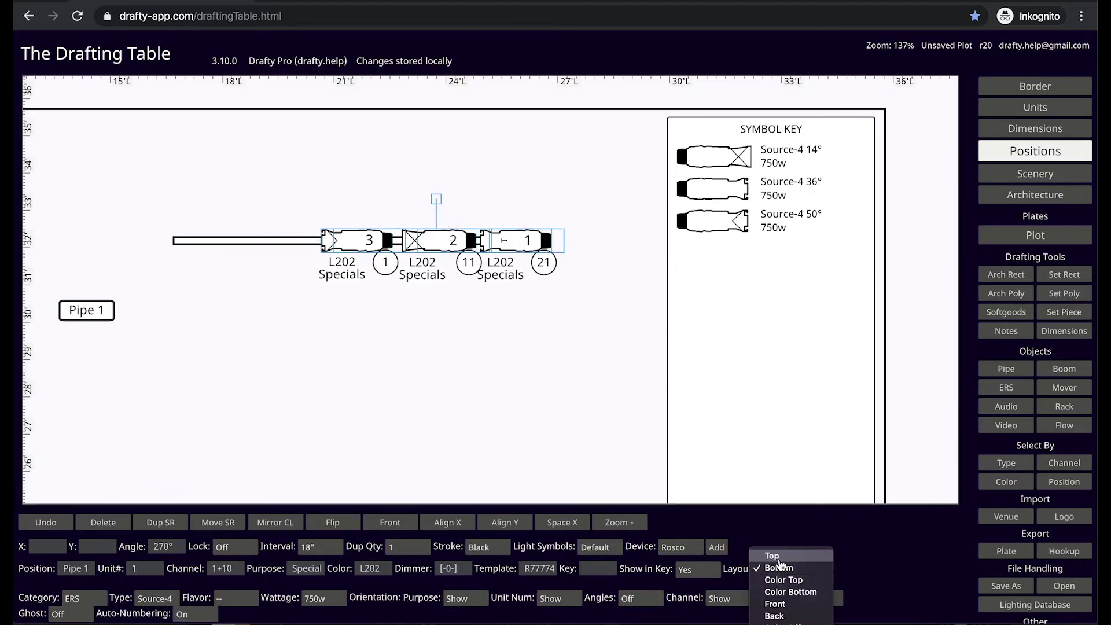
Try the Top and Color Top label layouts, then settle on Color Bottom.
click(773, 556)
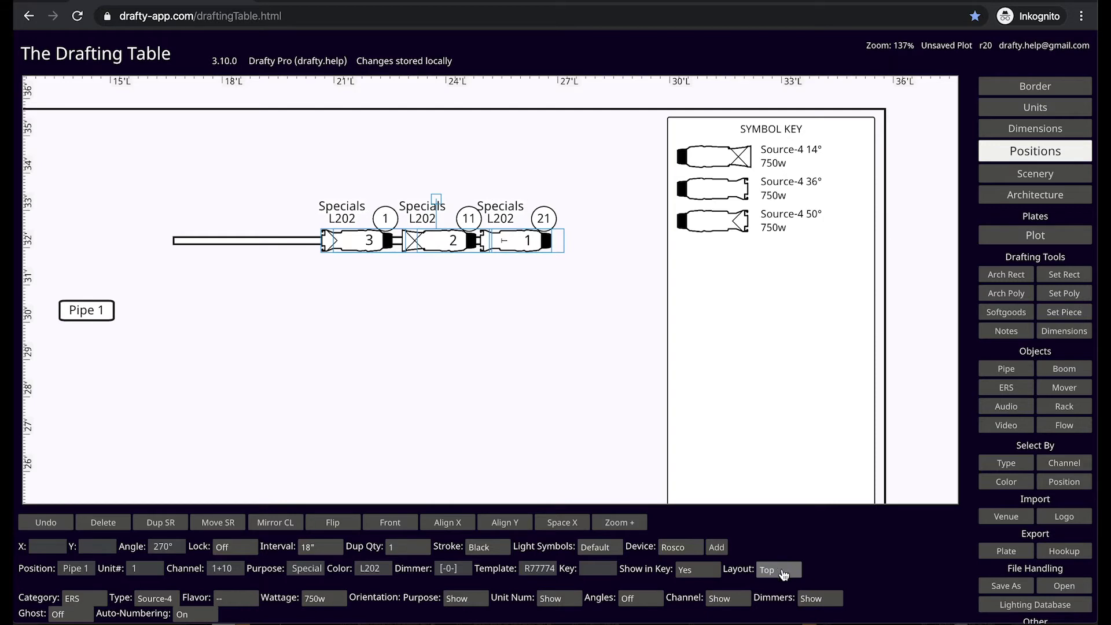
click(784, 574)
click(782, 595)
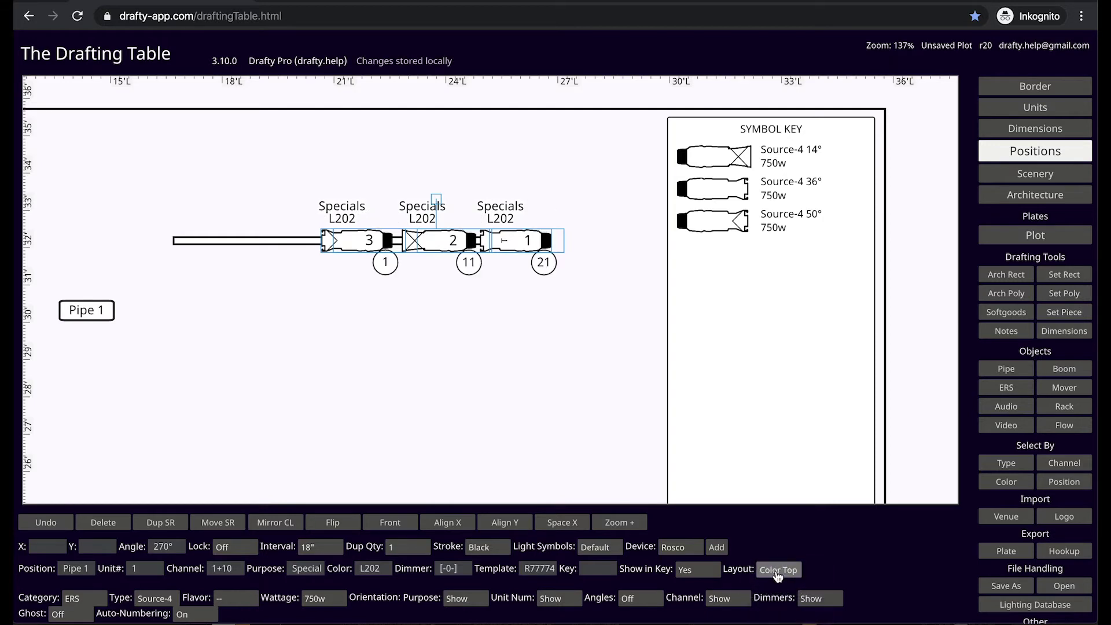
click(777, 573)
click(780, 581)
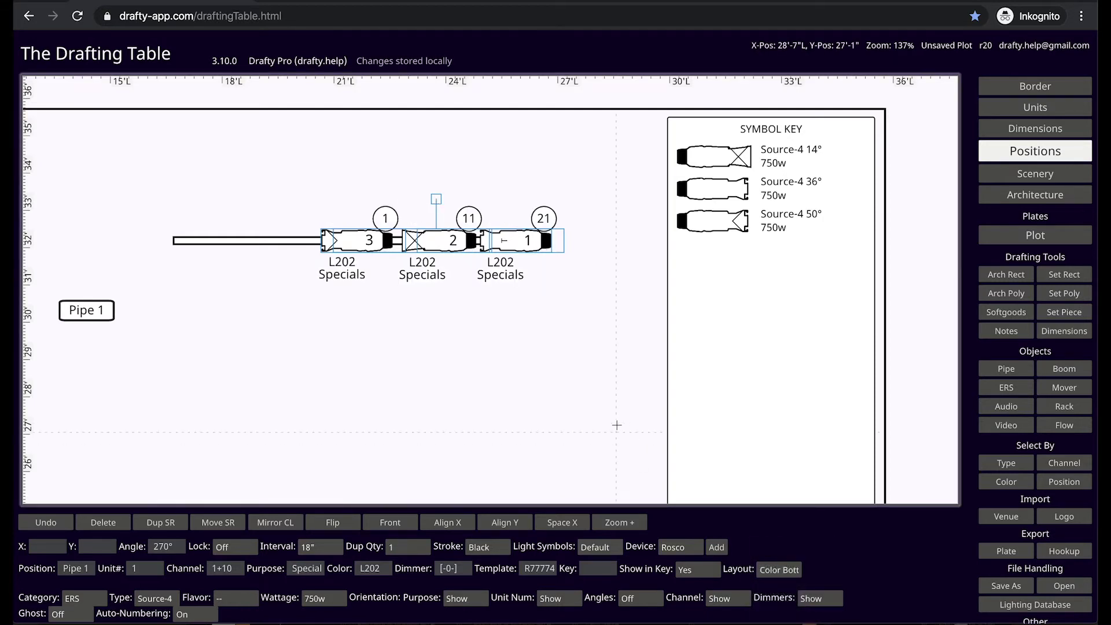
Select unit 3 by itself and begin editing its purpose.
click(560, 364)
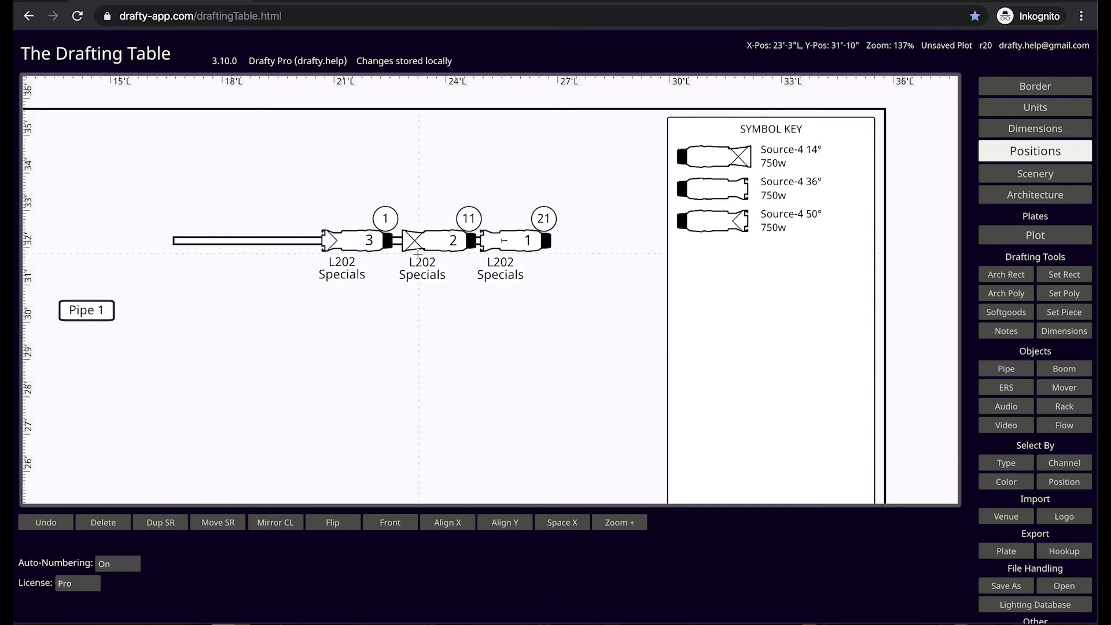
click(371, 237)
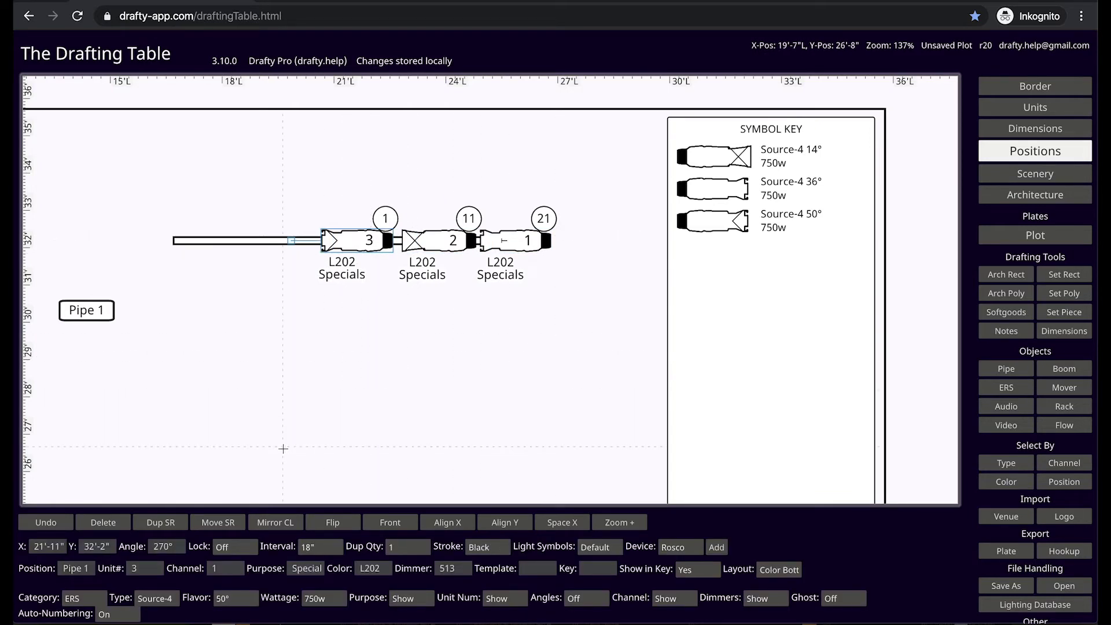
click(309, 569)
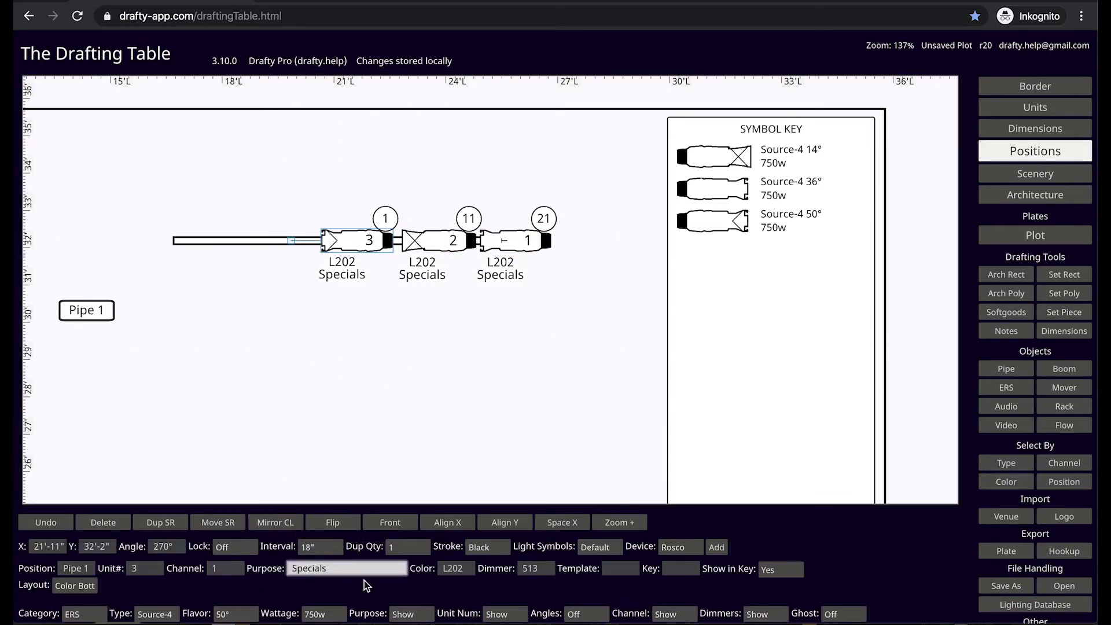
Change unit 3's purpose from Specials to Scroller.
key(ctrl+a)
text(S)
key(Tab)
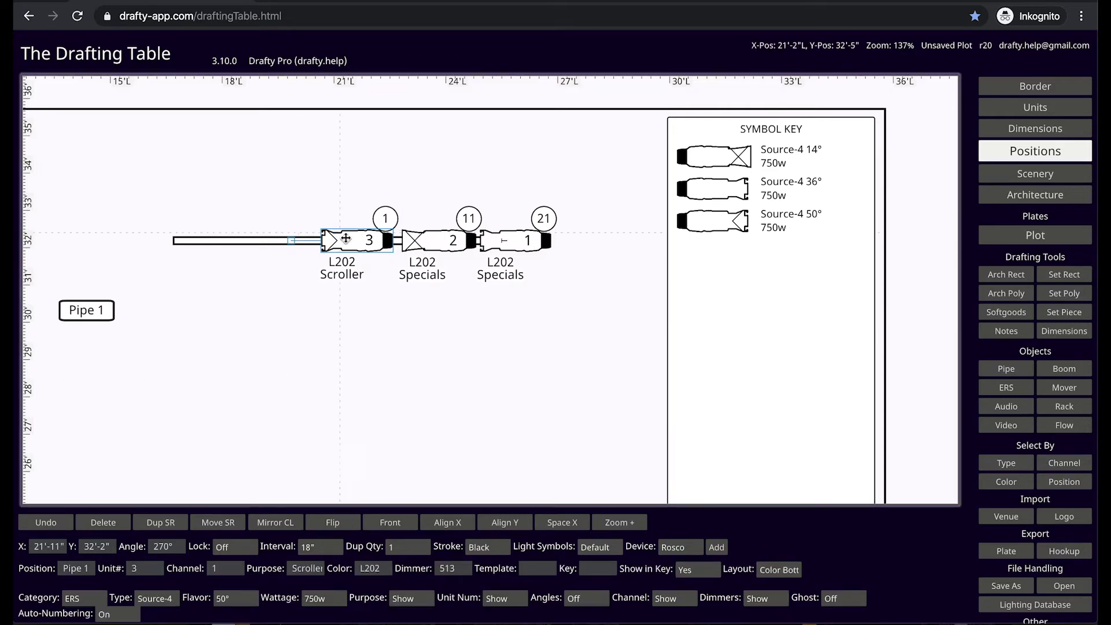
Give unit 3 a Morpheus M-Fader accessory and place a new PAR64 MFL light.
click(682, 547)
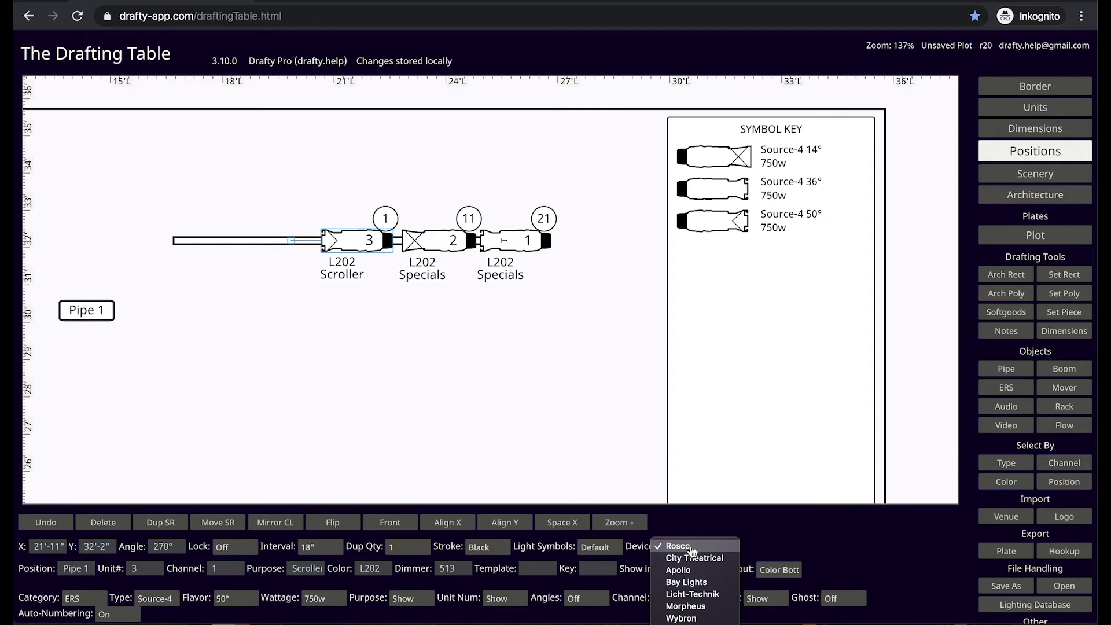
click(692, 607)
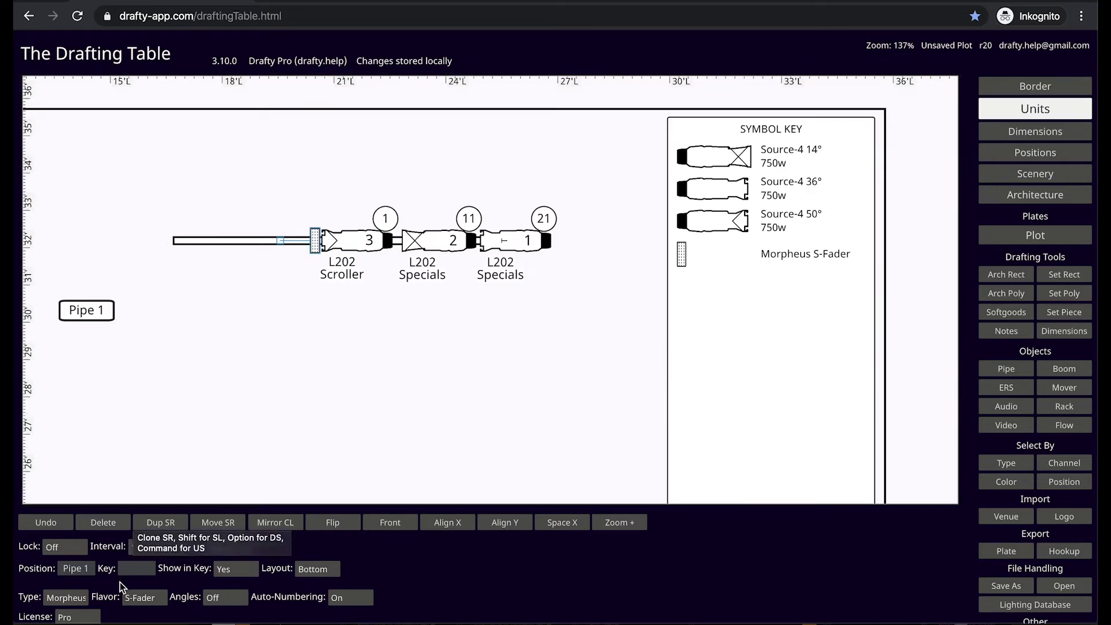
click(138, 601)
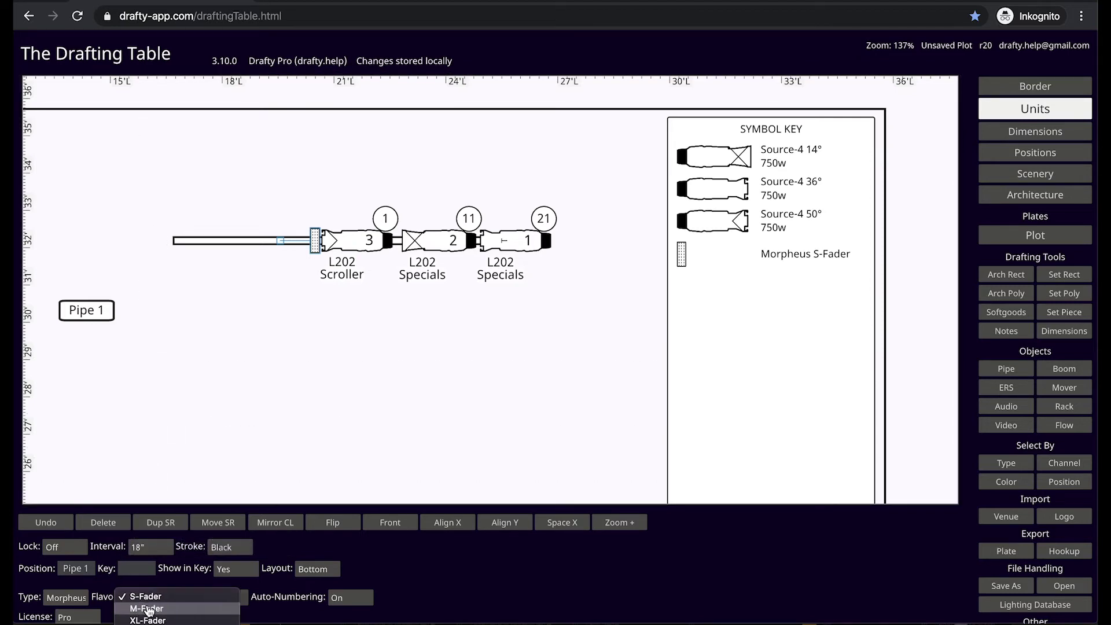
click(140, 607)
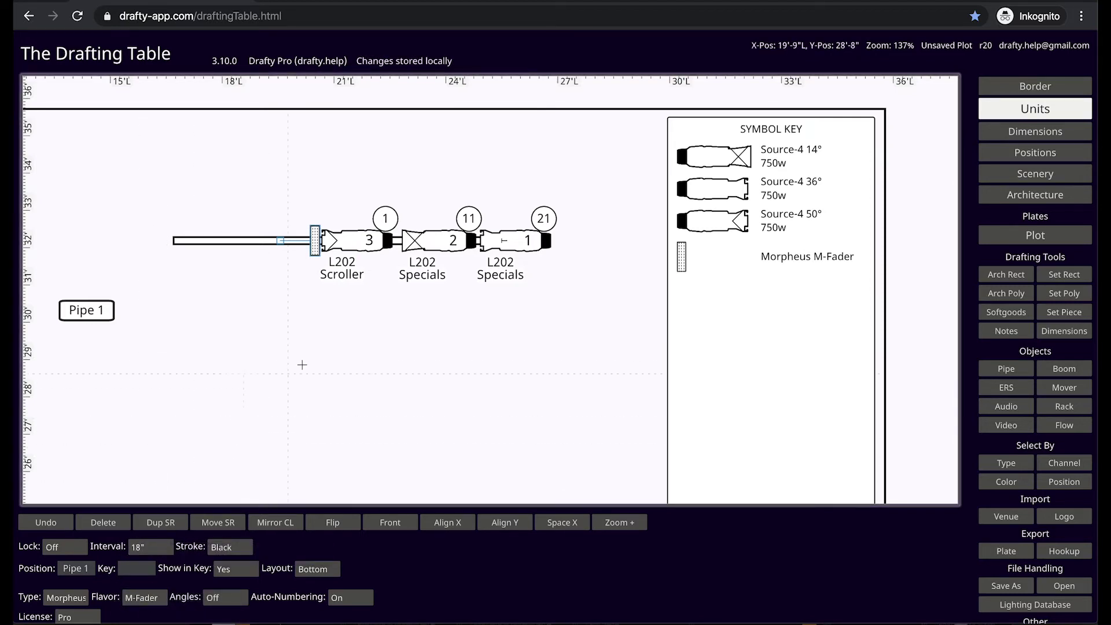
click(253, 303)
Hang the PAR64 MFL on Pipe 1 as unit 4 and add Static barndoors to it.
drag(253, 289, 239, 239)
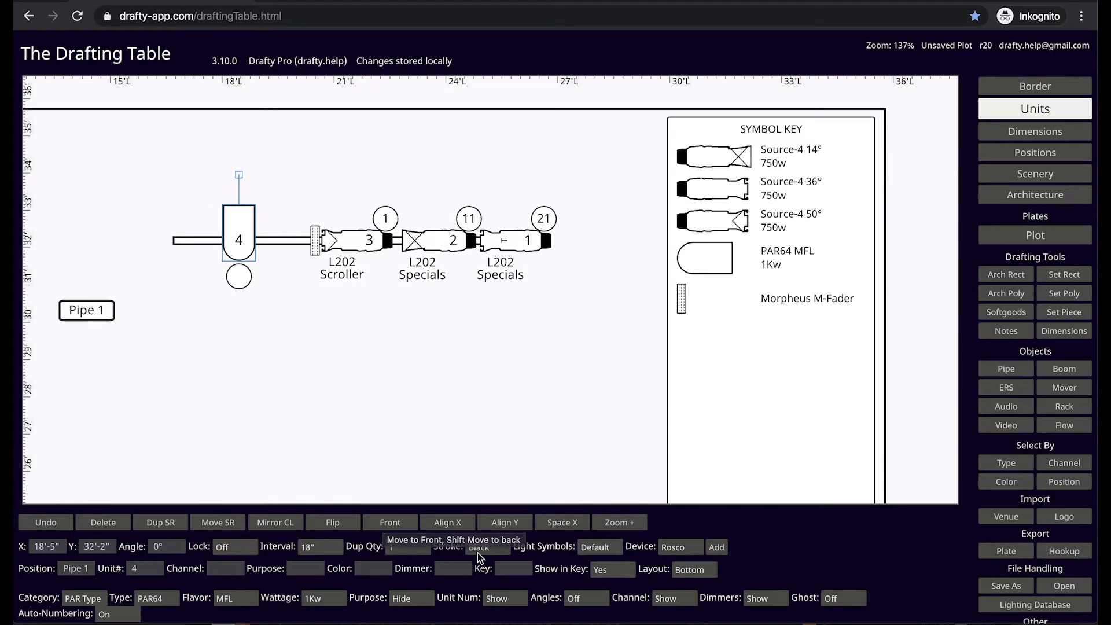
click(680, 548)
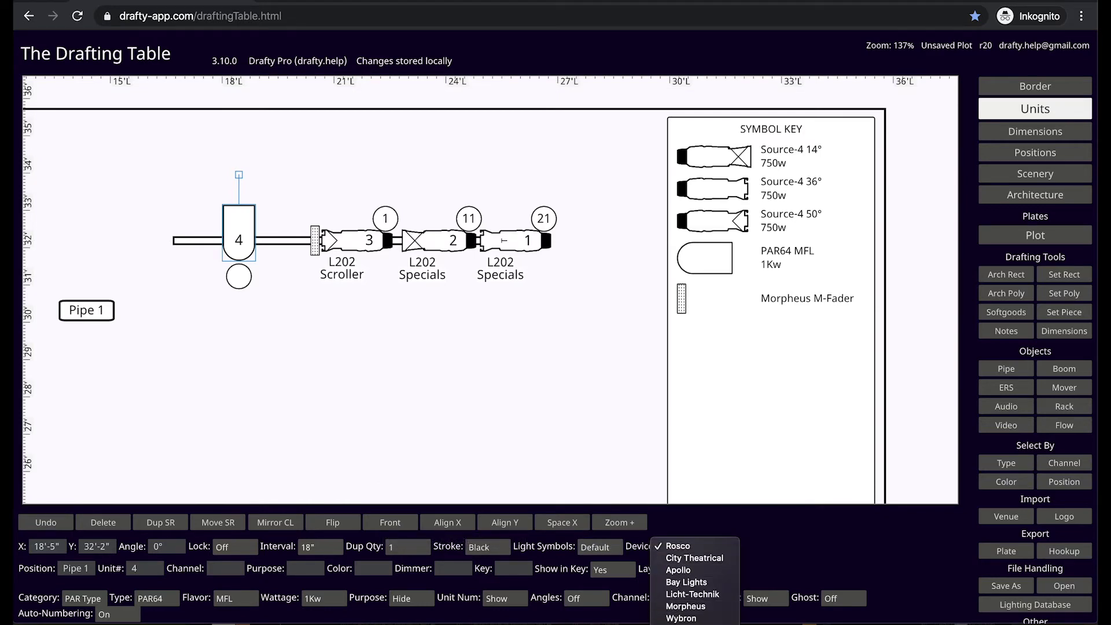
click(716, 557)
click(718, 548)
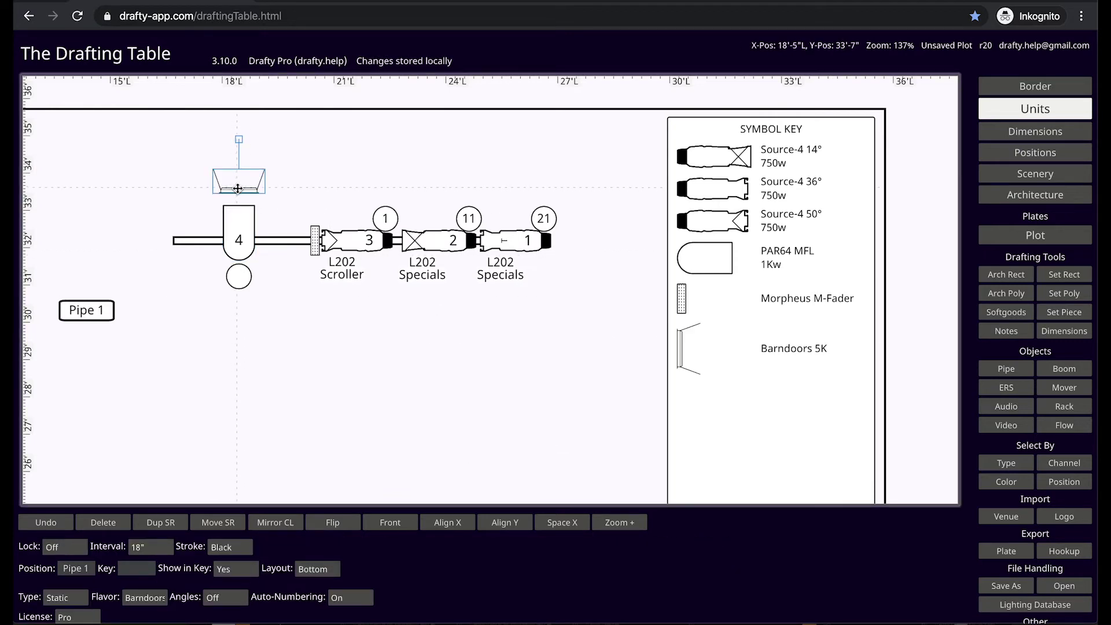
Fit the barndoors to the PAR64's front and label them Barndoor in the key.
drag(238, 189, 238, 196)
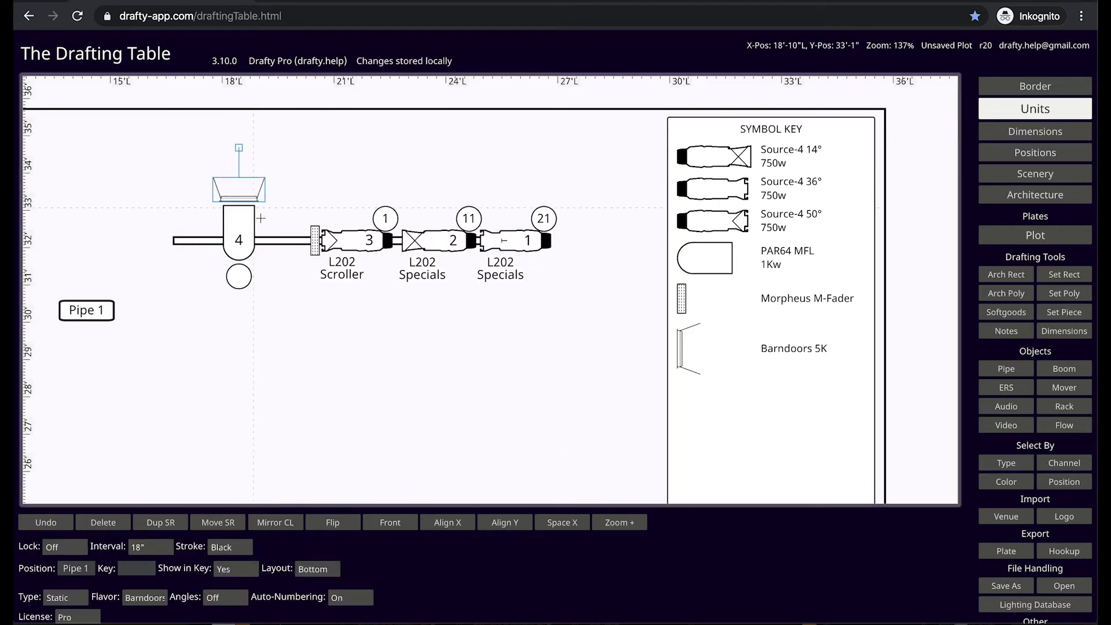
click(139, 568)
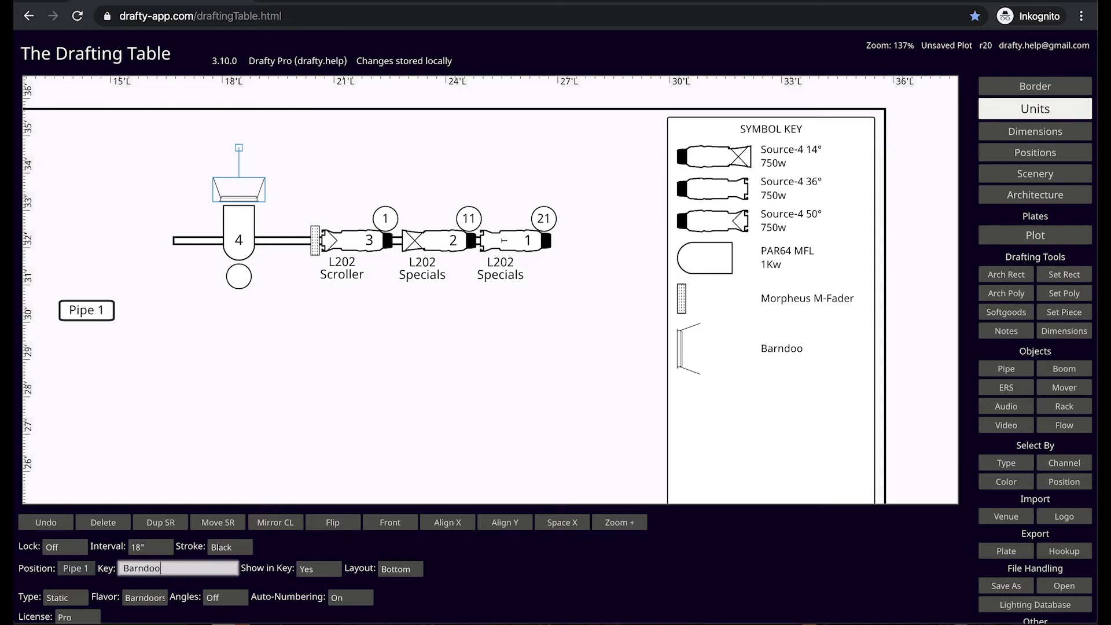
click(211, 406)
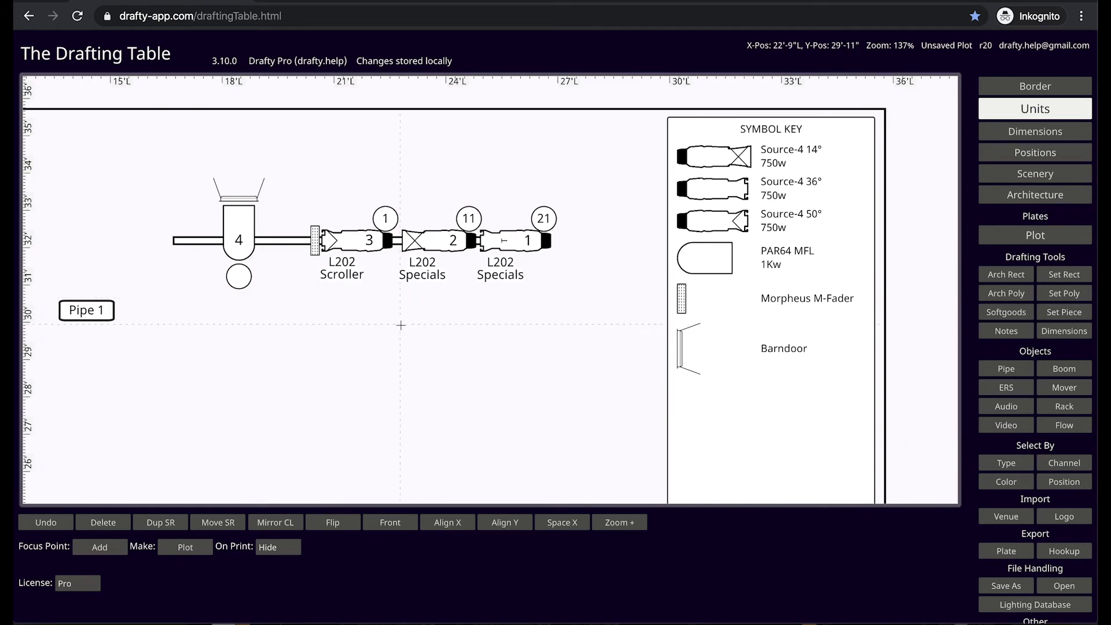
click(440, 243)
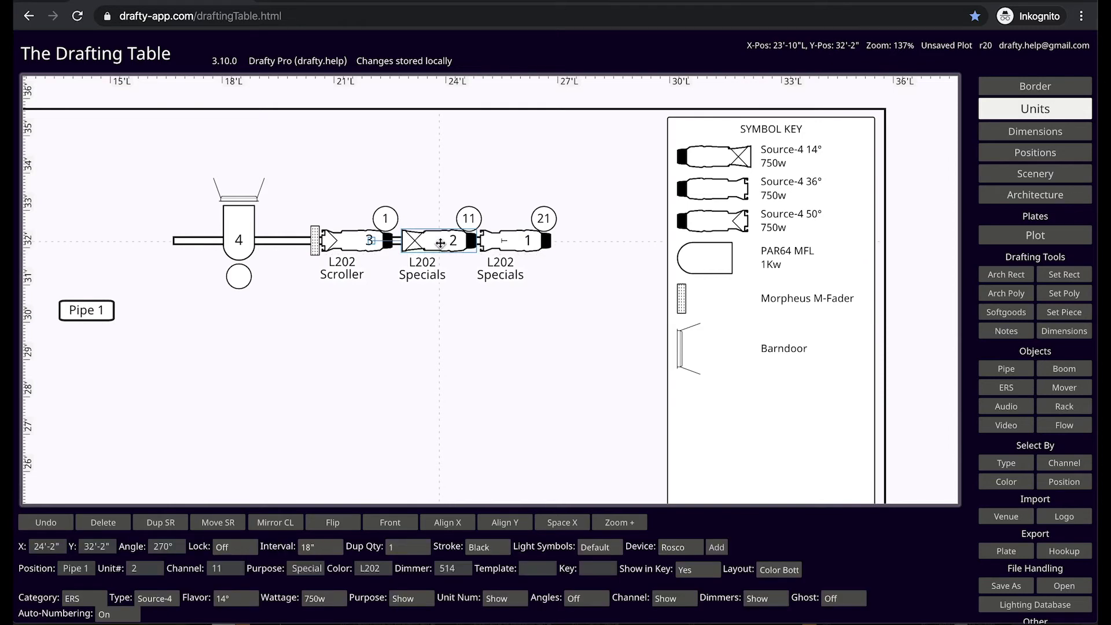
Outline light 2 in magenta, then return its outline to black.
click(485, 547)
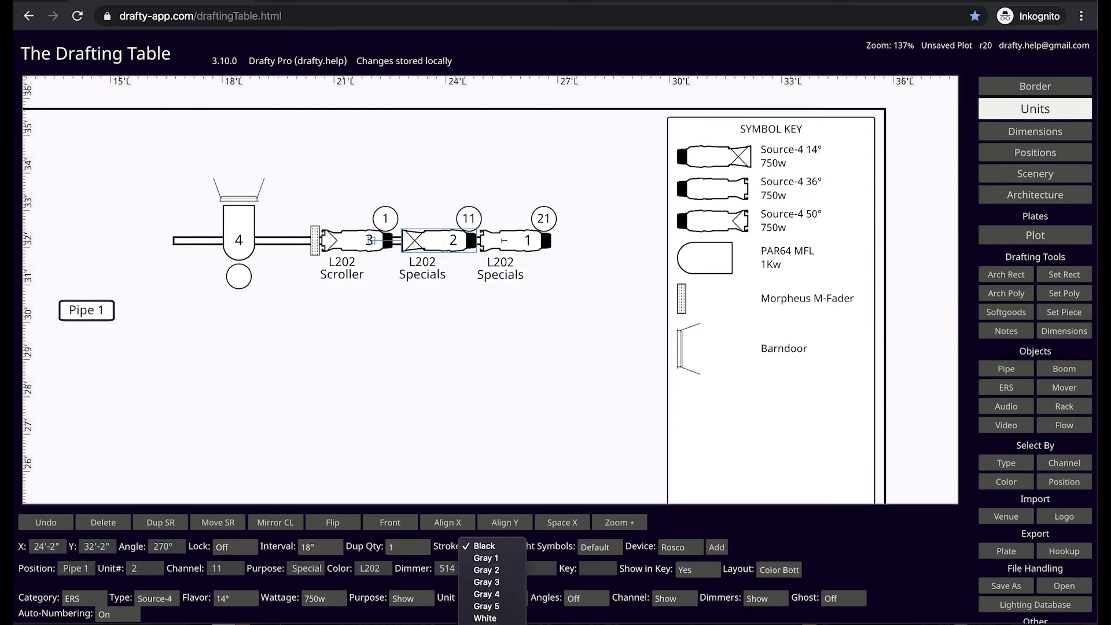
key(m)
key(Return)
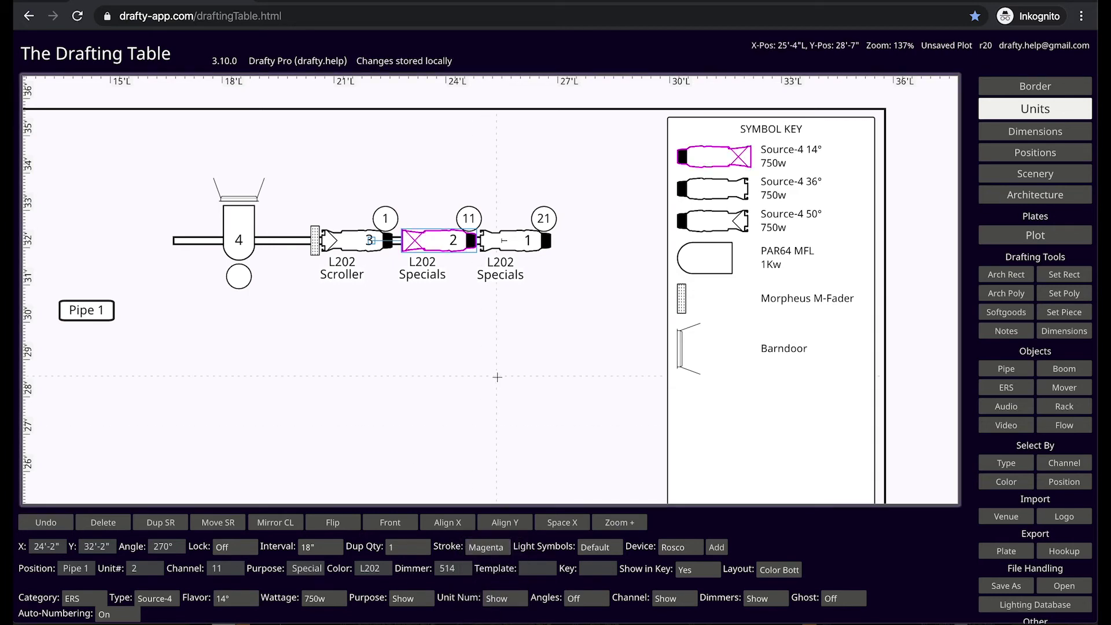
click(492, 548)
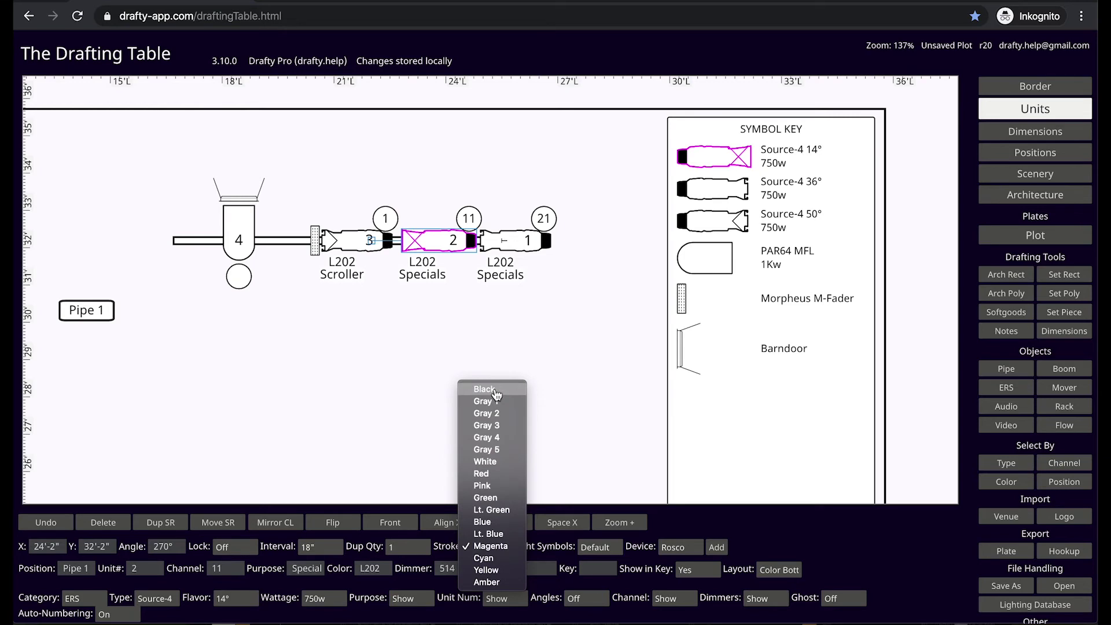
click(486, 389)
Redraw the plot and symbol key with SoftSymbols light symbols.
click(523, 240)
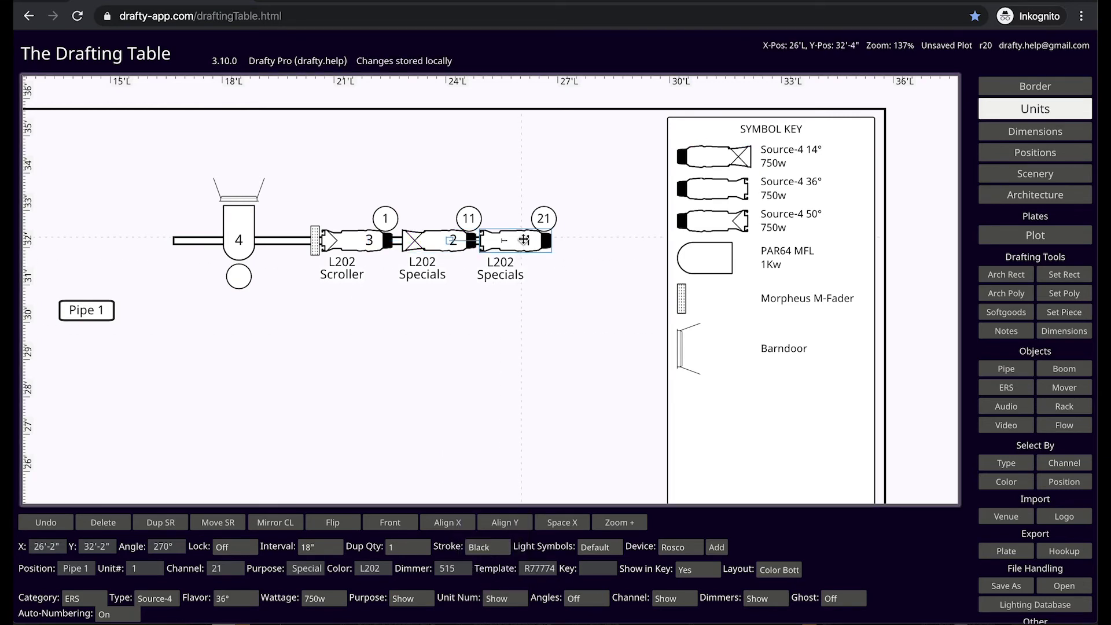
click(600, 549)
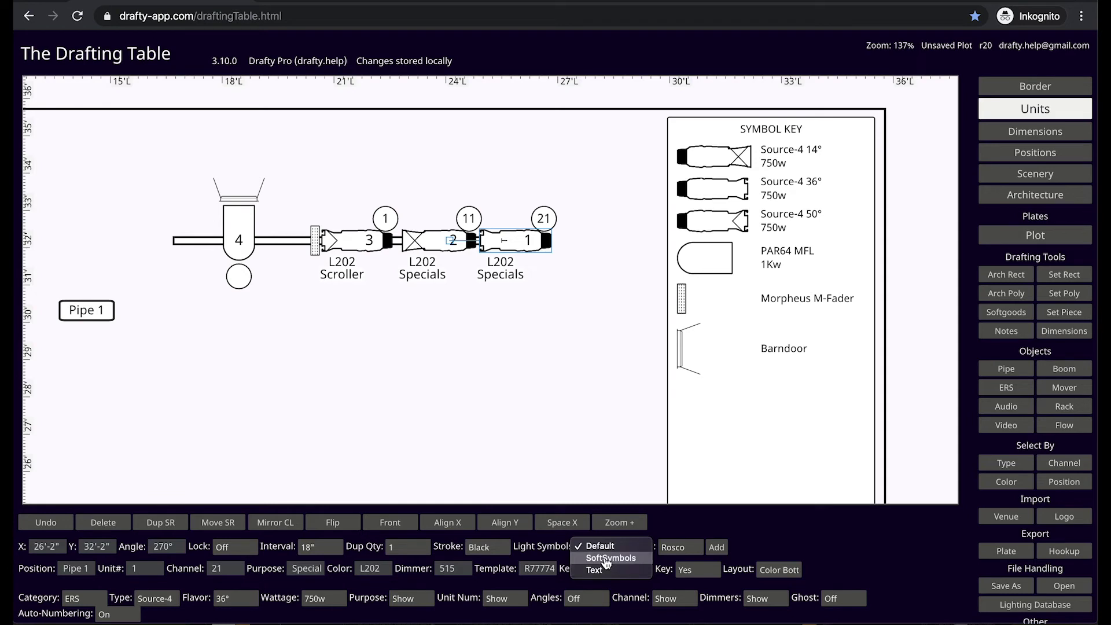
click(609, 558)
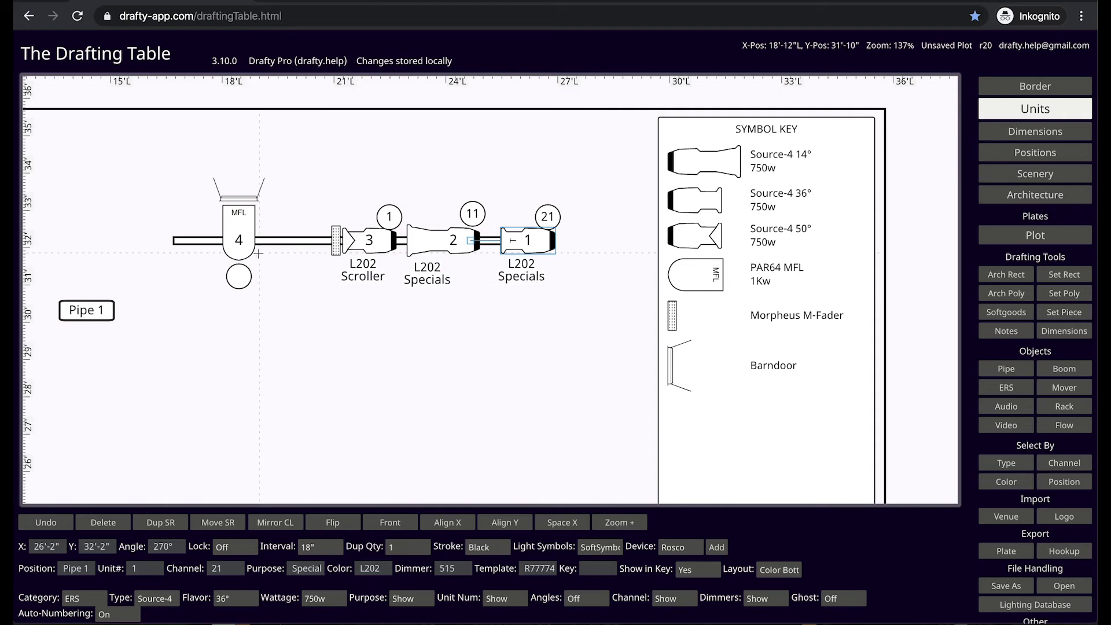
click(240, 245)
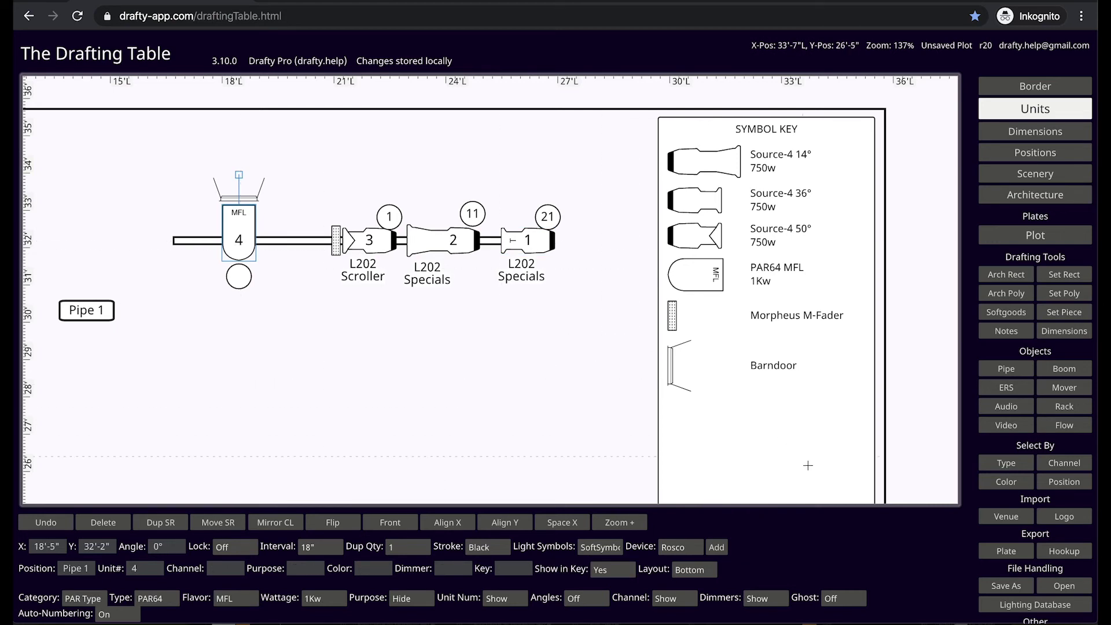
Turn ghosting on for the PAR64 MFL unit, then back off so it stays solid.
click(836, 597)
click(836, 609)
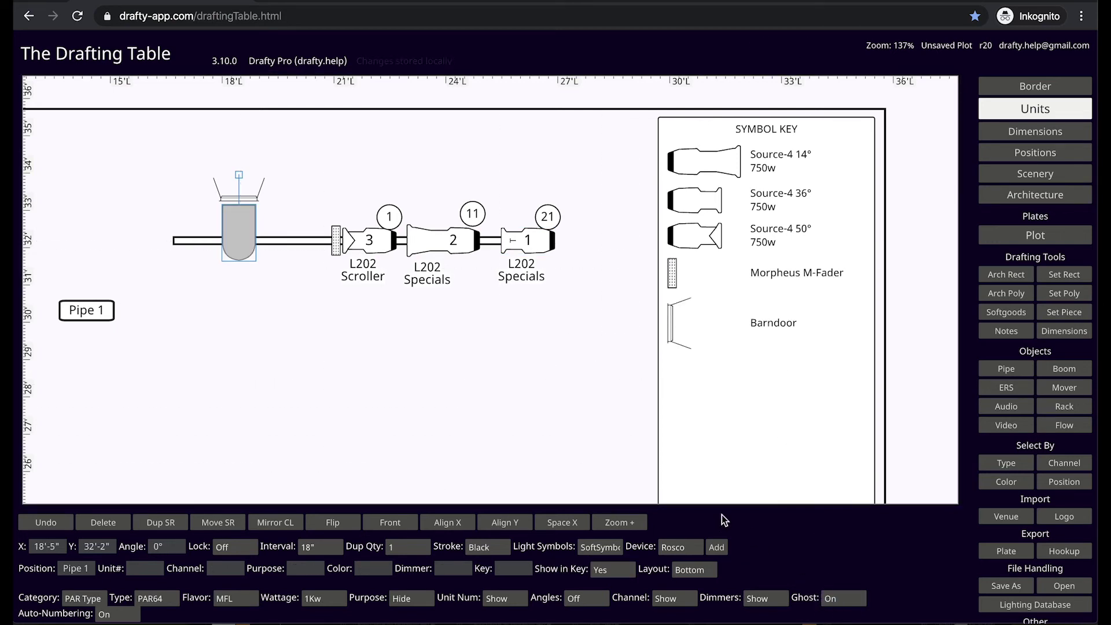
click(839, 599)
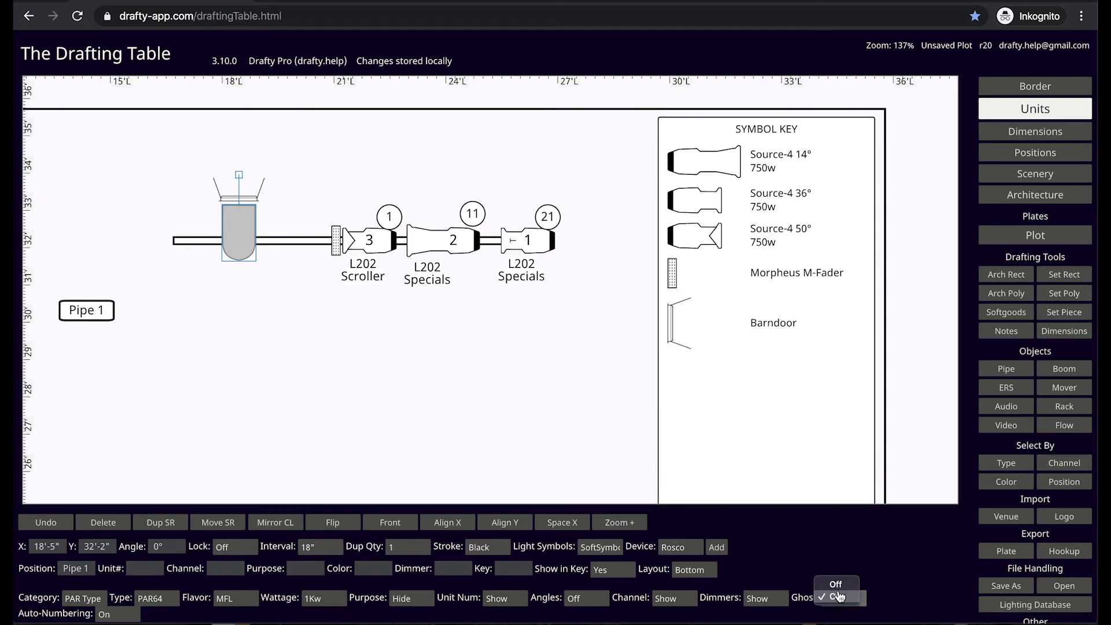
click(836, 584)
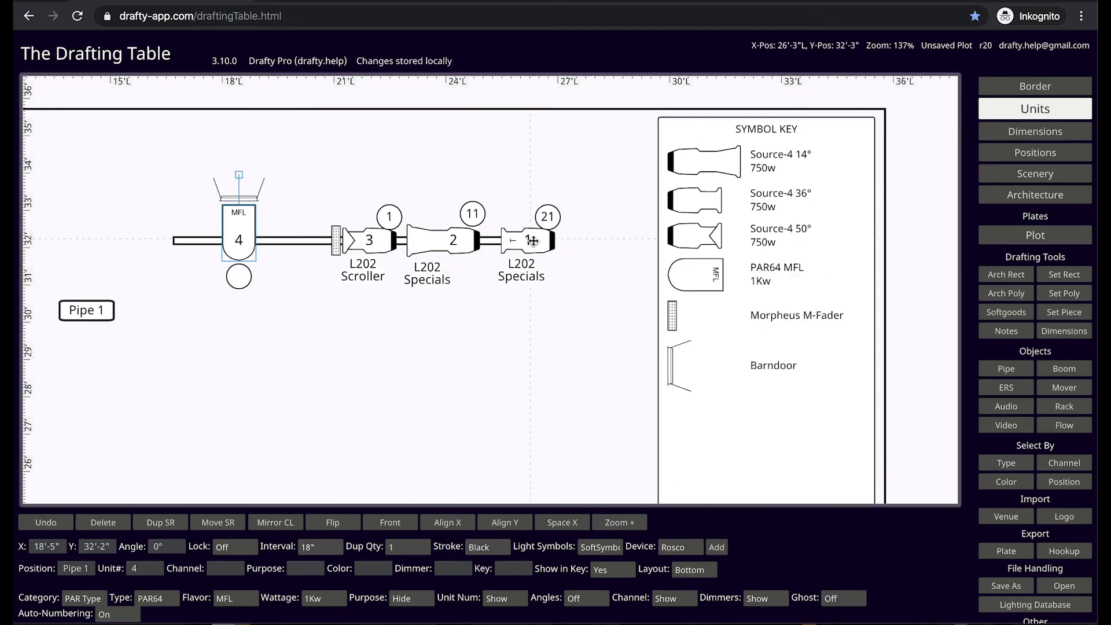
Show dimmer tags 513, 514 and 515 above the Pipe 1 Source-4 units.
click(533, 240)
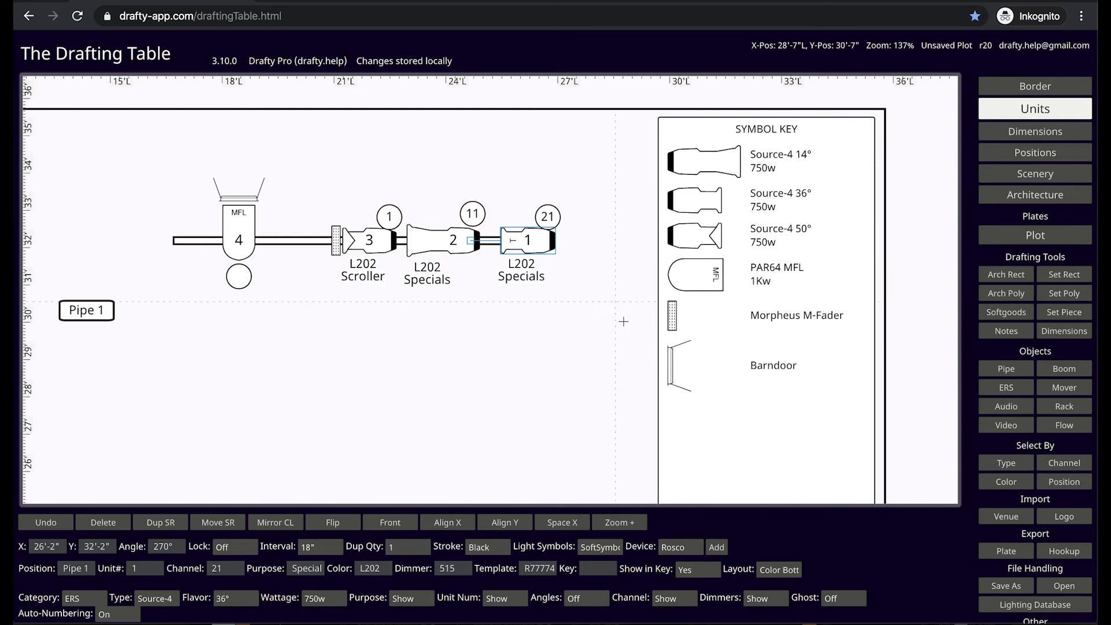
click(762, 598)
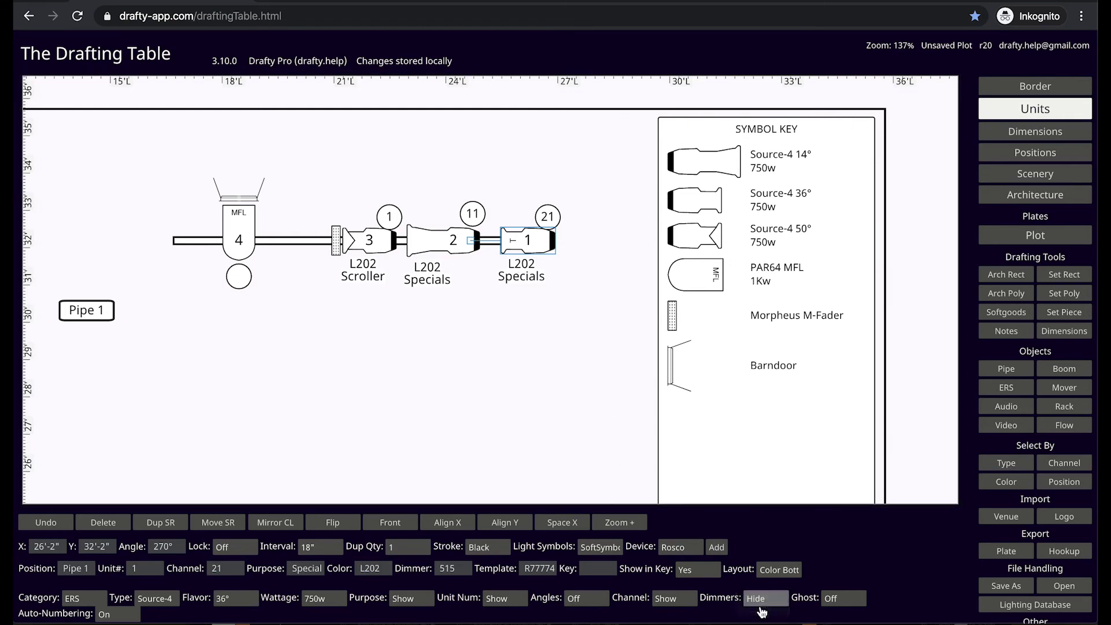
click(762, 609)
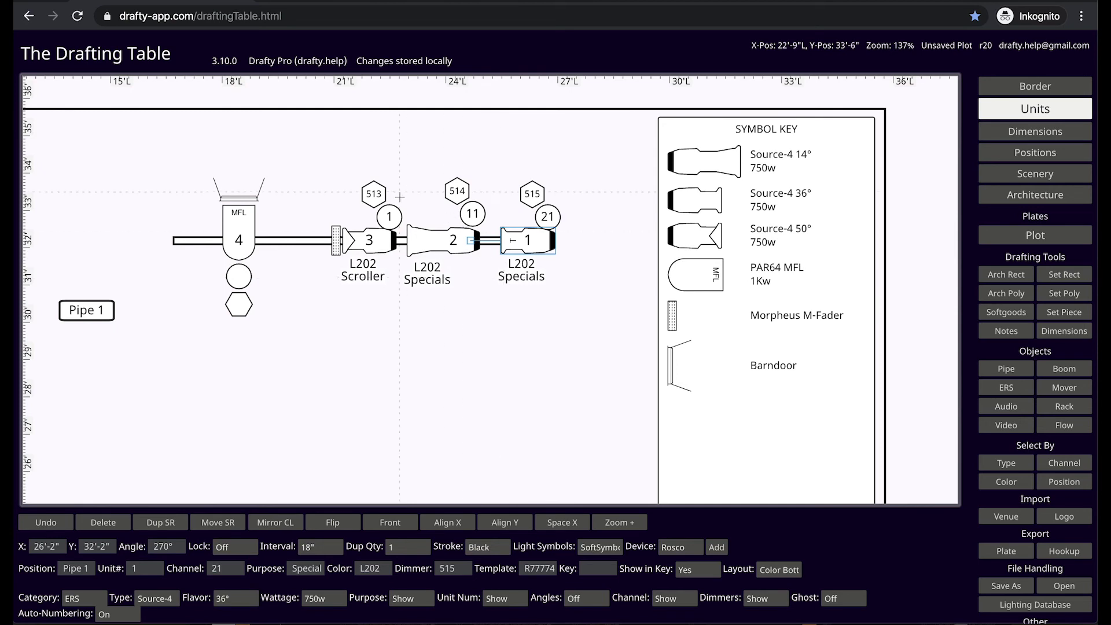
Set unit 2 on channel 11 to 575w.
click(429, 244)
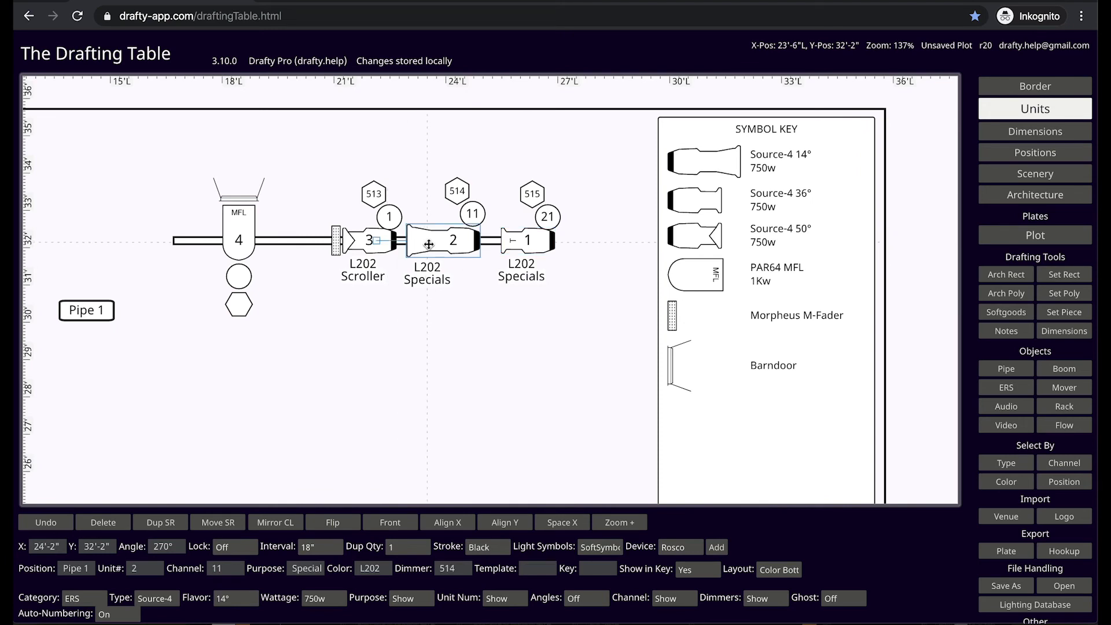
click(311, 600)
click(320, 585)
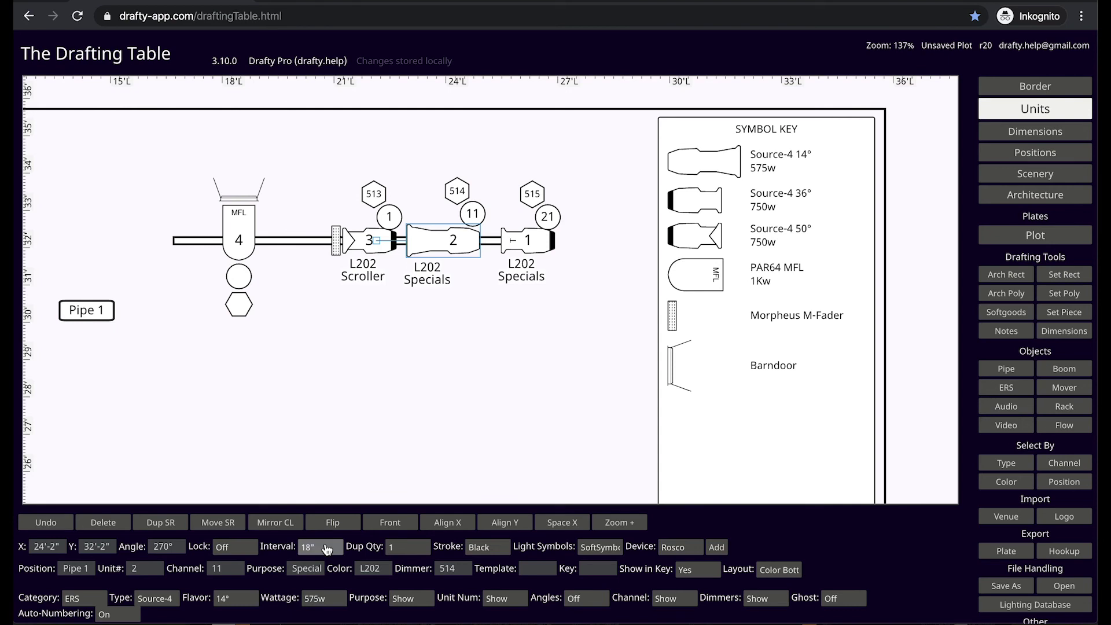
Duplicate unit 2 as a 750w unit 4 beside the MFL and shift the PAR64 left.
key(ctrl+d)
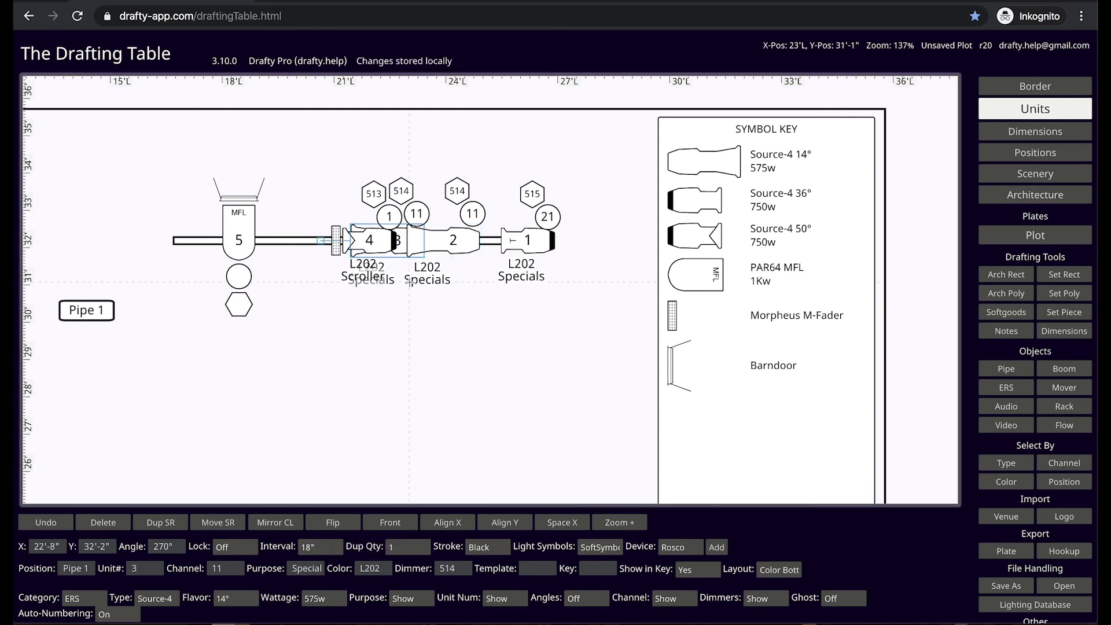
drag(402, 255, 295, 240)
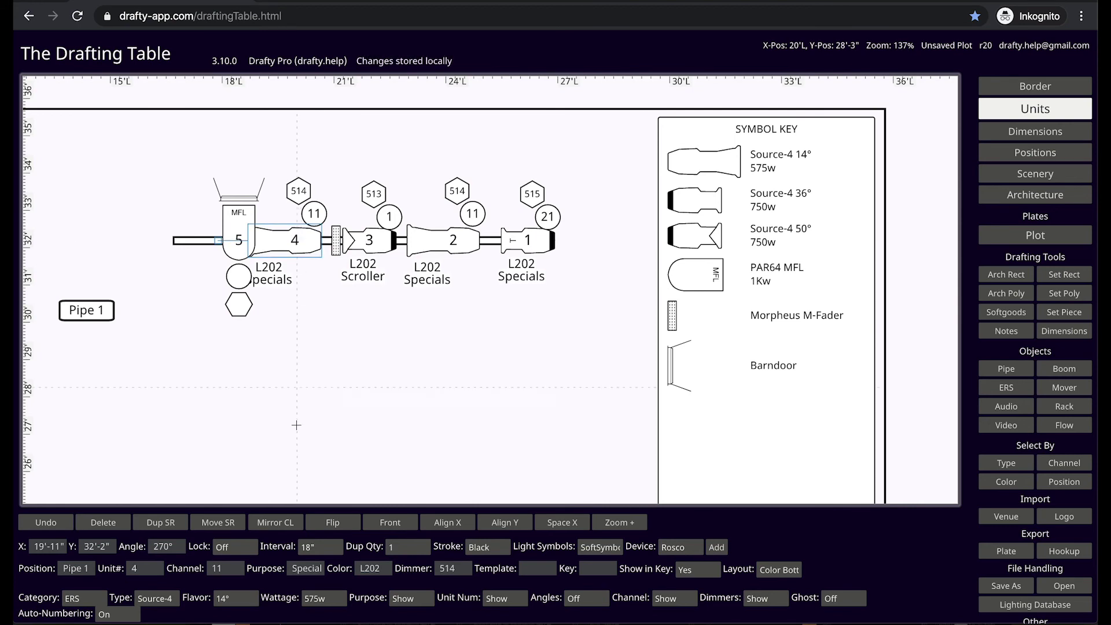
click(318, 598)
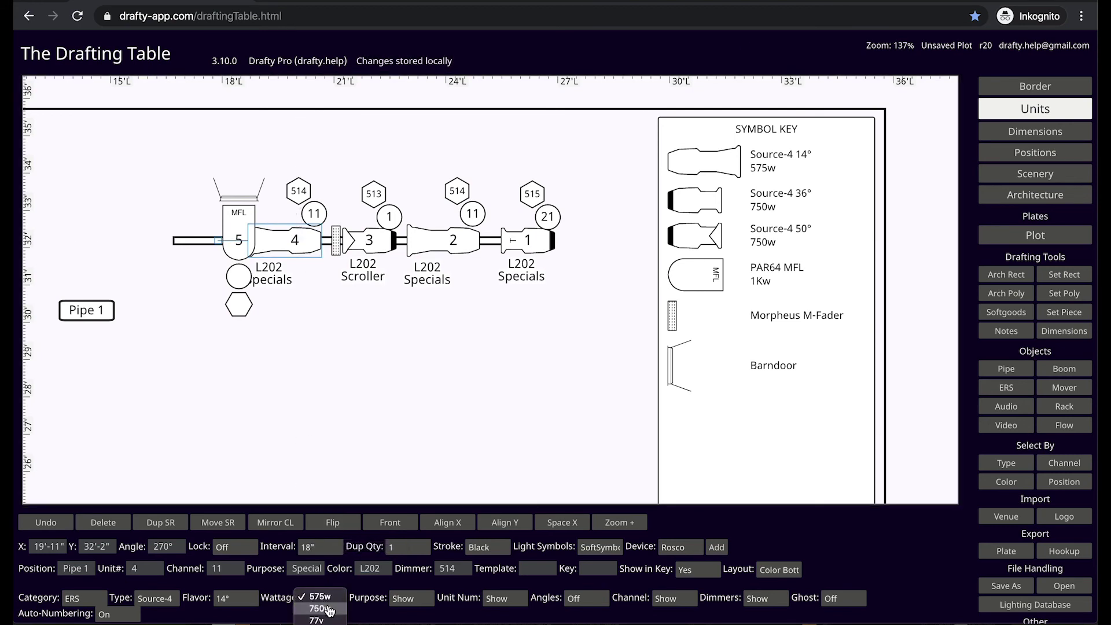
click(329, 609)
drag(232, 231, 205, 226)
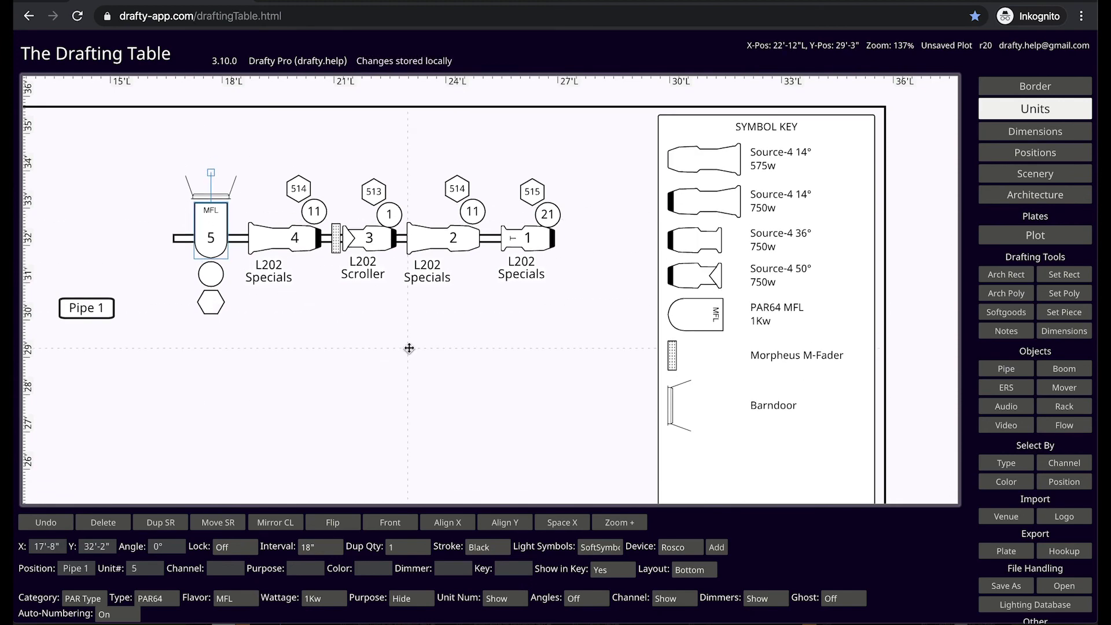
drag(409, 347, 414, 229)
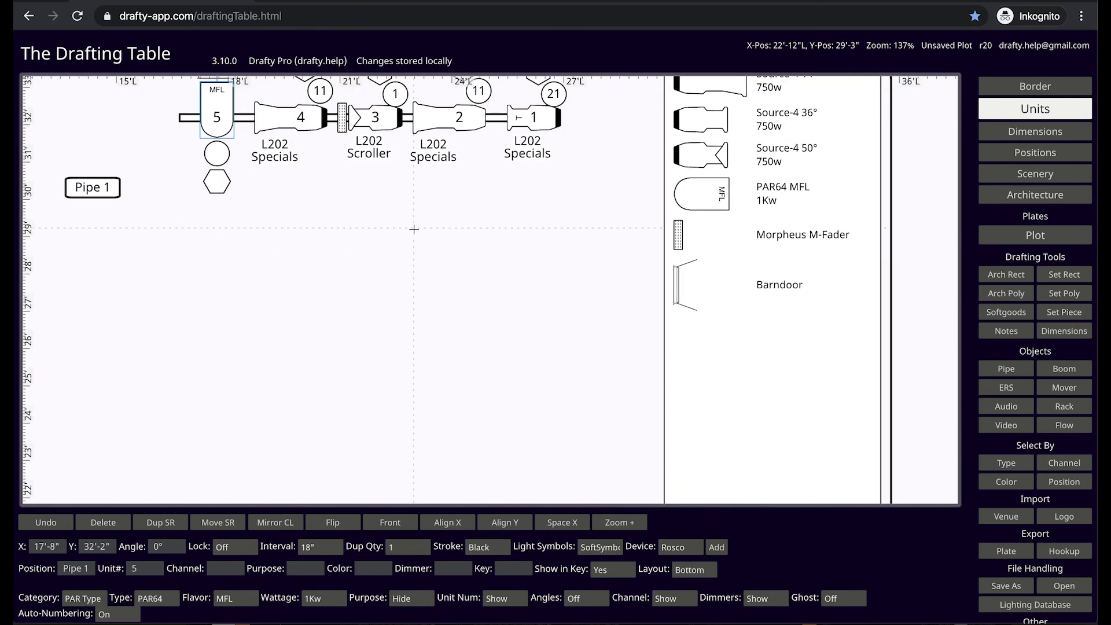
Add a pipe named CYC Pipe below Pipe 1 and hang a Far CYC 3 Cell on it.
click(392, 300)
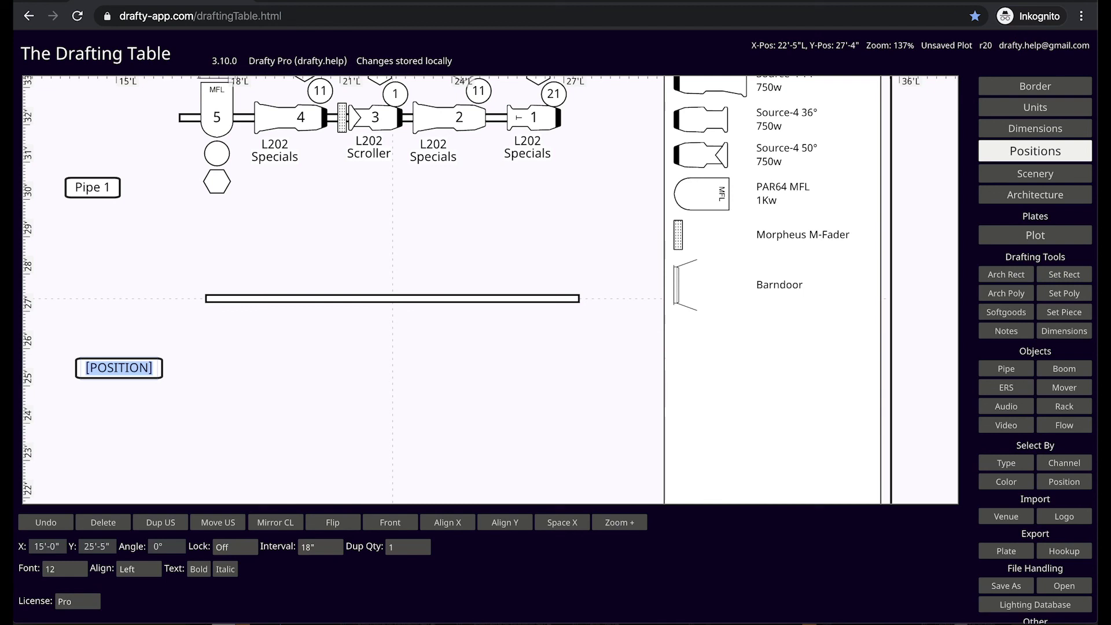
text(Q)
text(YC Pipe)
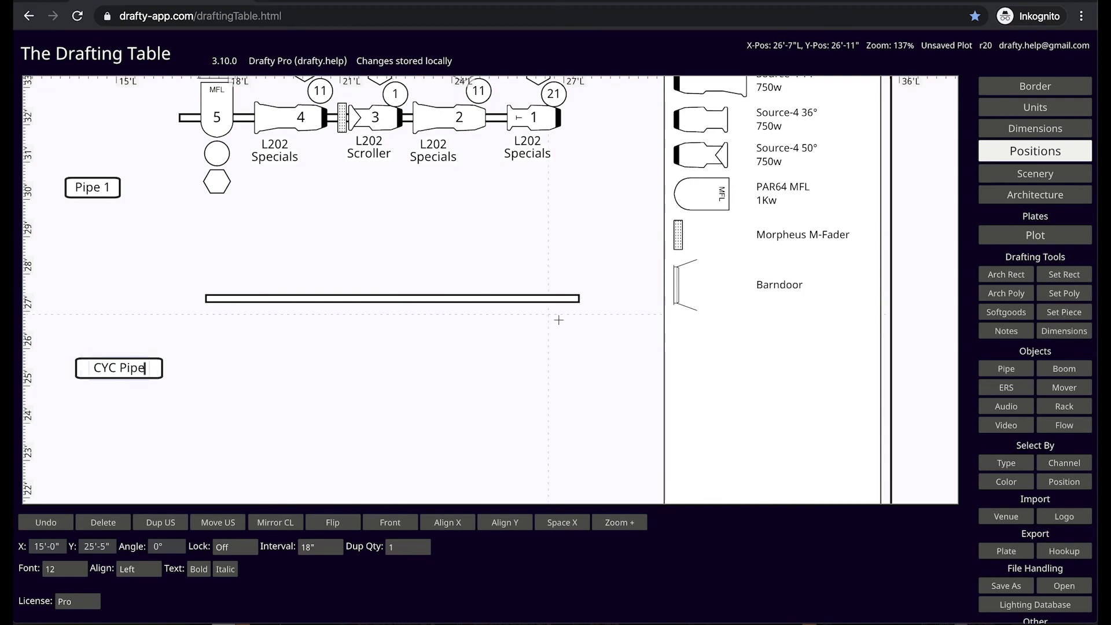
key(Return)
key(u)
click(402, 405)
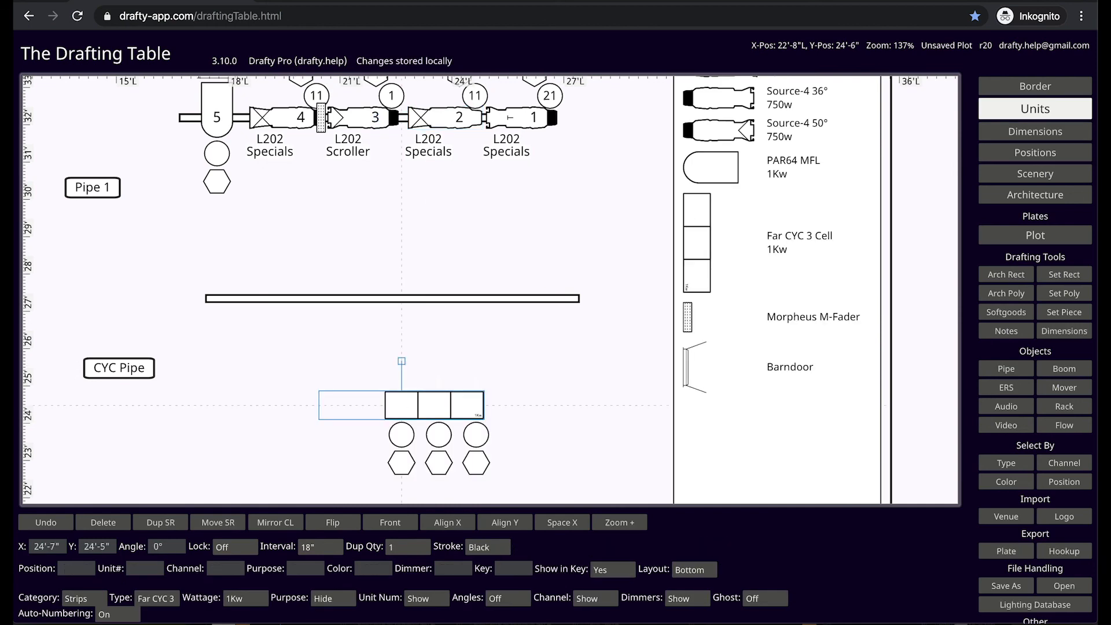
drag(399, 402, 465, 298)
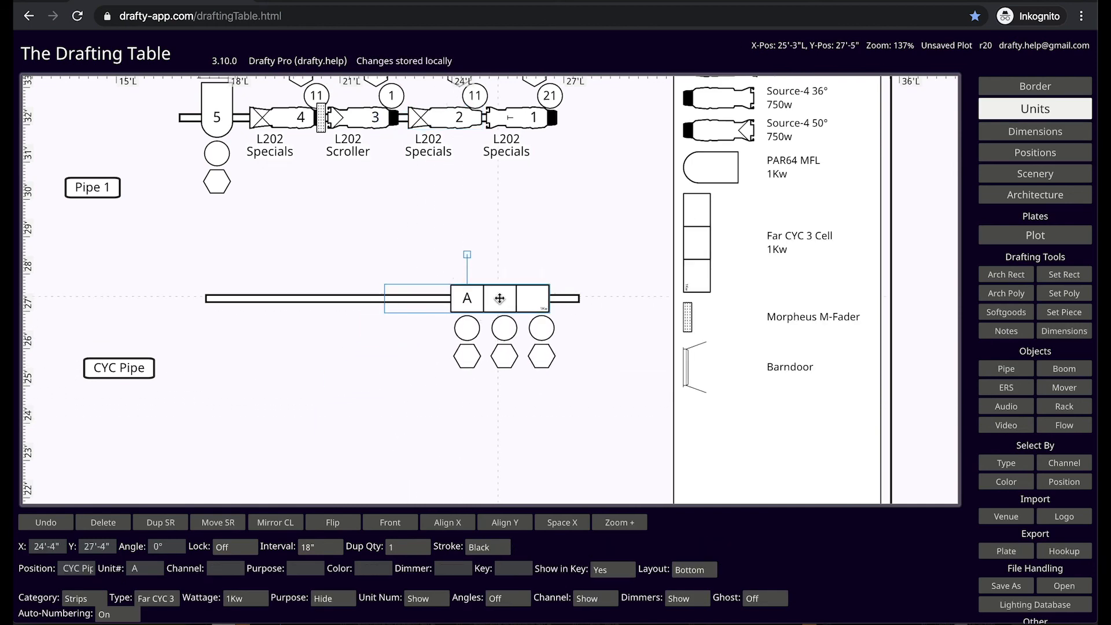
Assign channels 101, 102 and 103 to the three cyc cells.
click(235, 574)
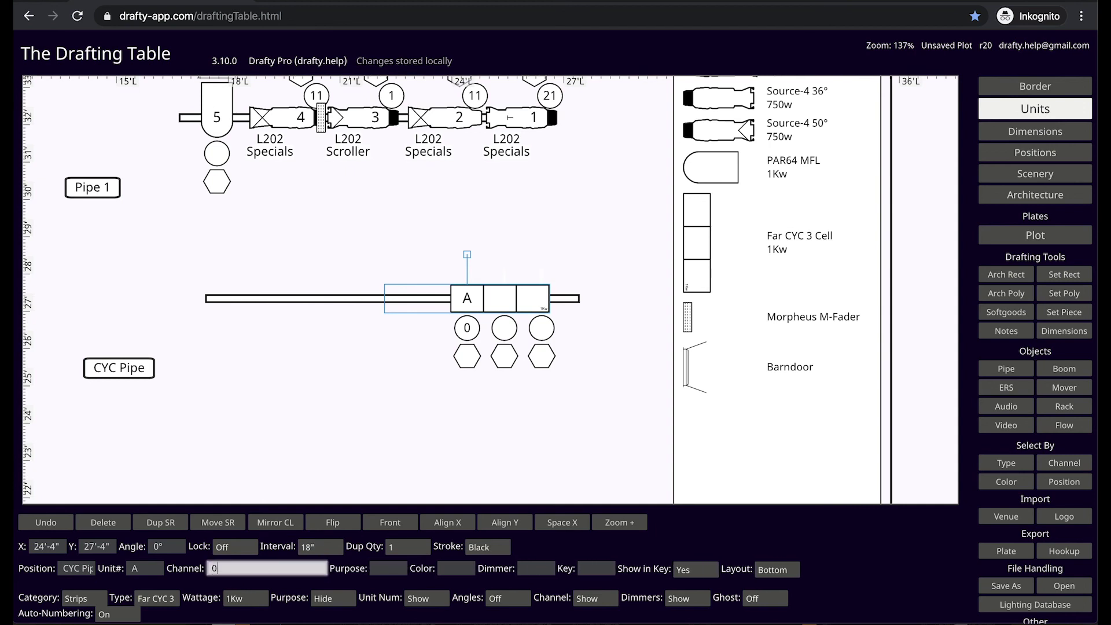
text(101)
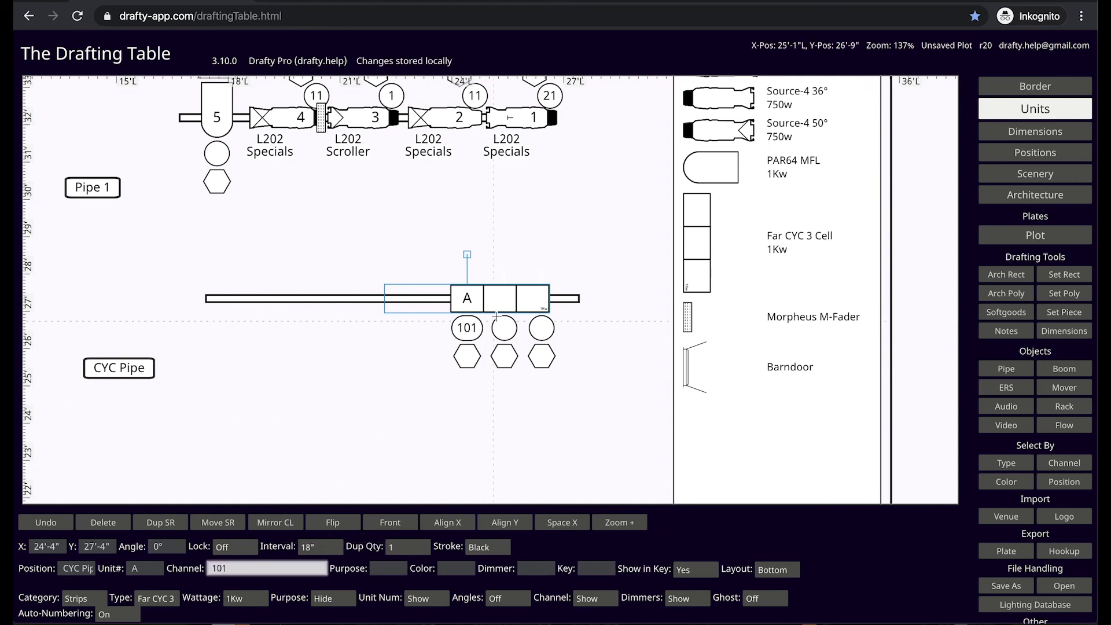
key(Return)
click(226, 568)
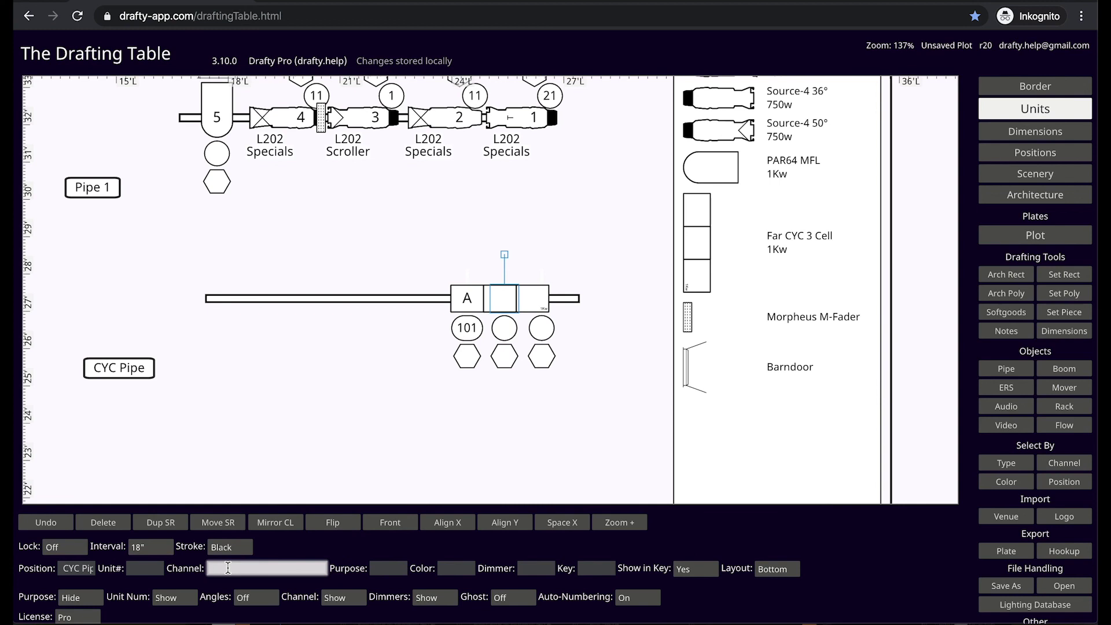
text(102)
key(Return)
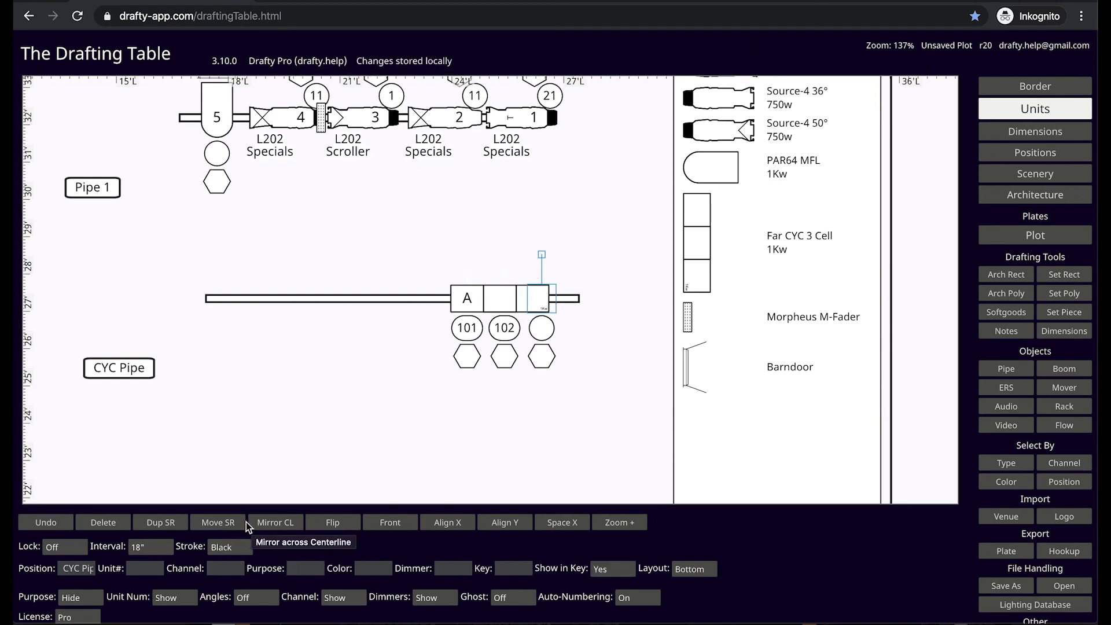
click(222, 570)
text(103)
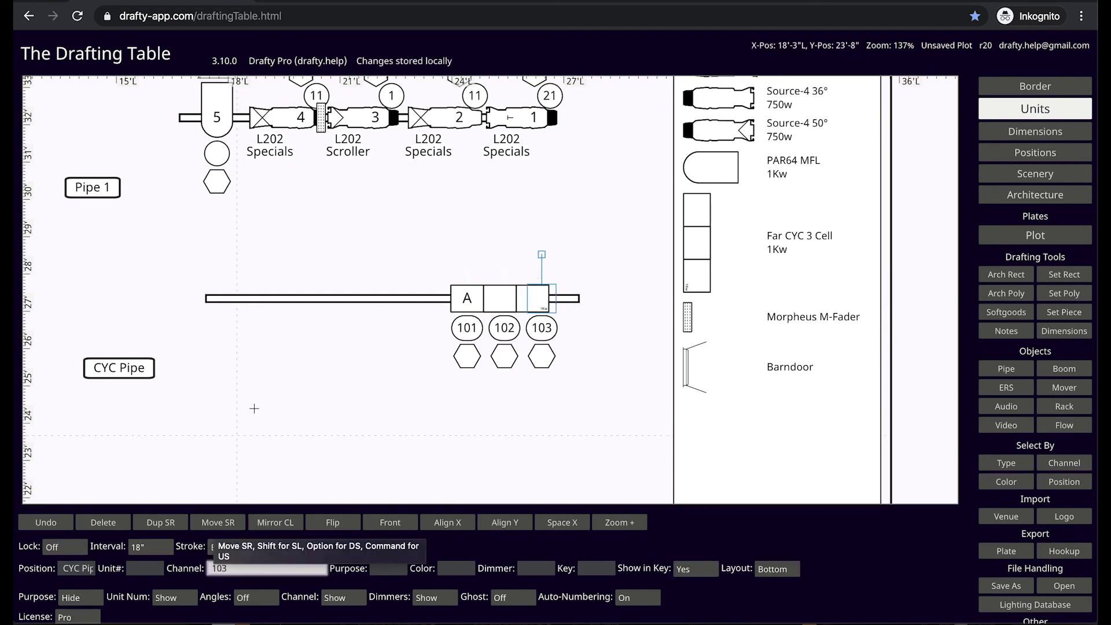